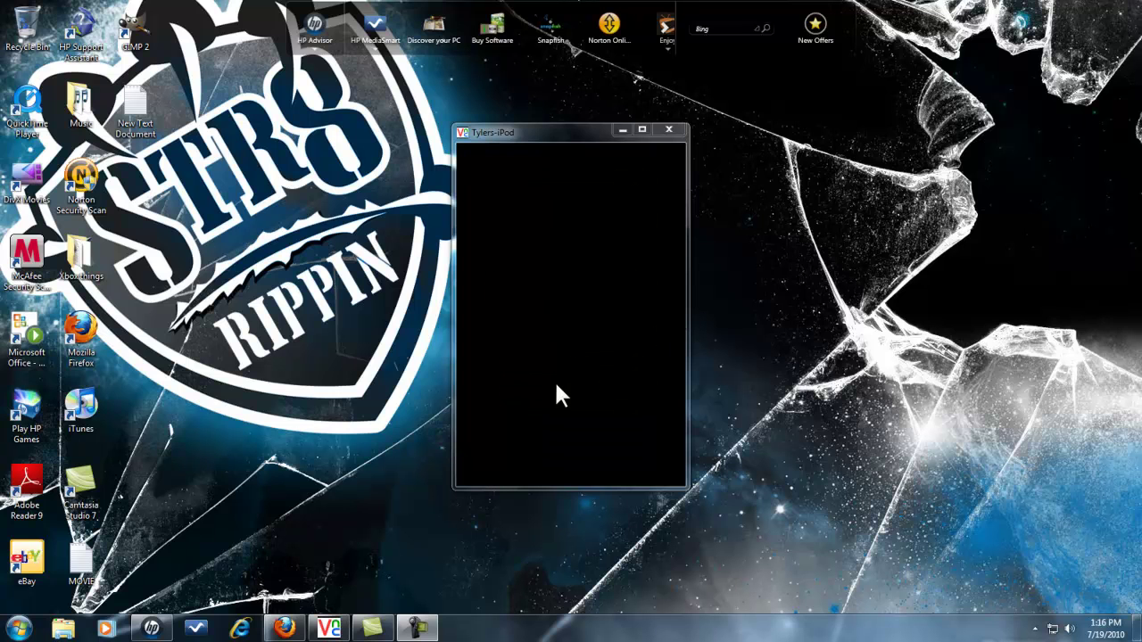
- Switch to Firefox and like the tysiphonehelp channel's video "Apple Giving iPhone 4 Users Free Cases to fix Antenna Issues"
right_click(556, 385)
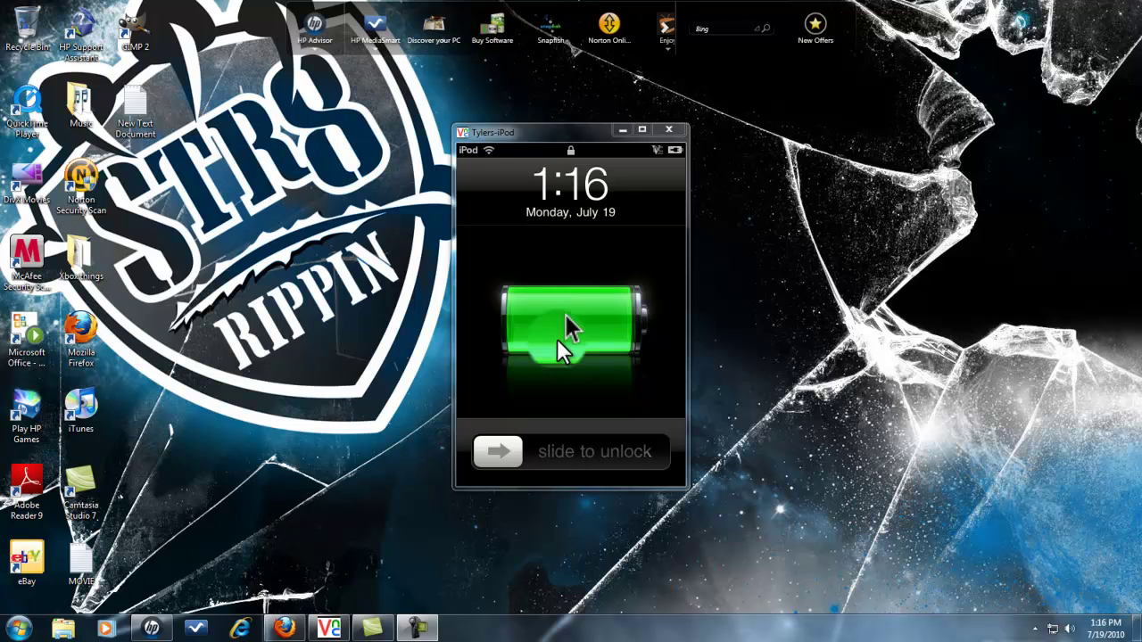
click(299, 630)
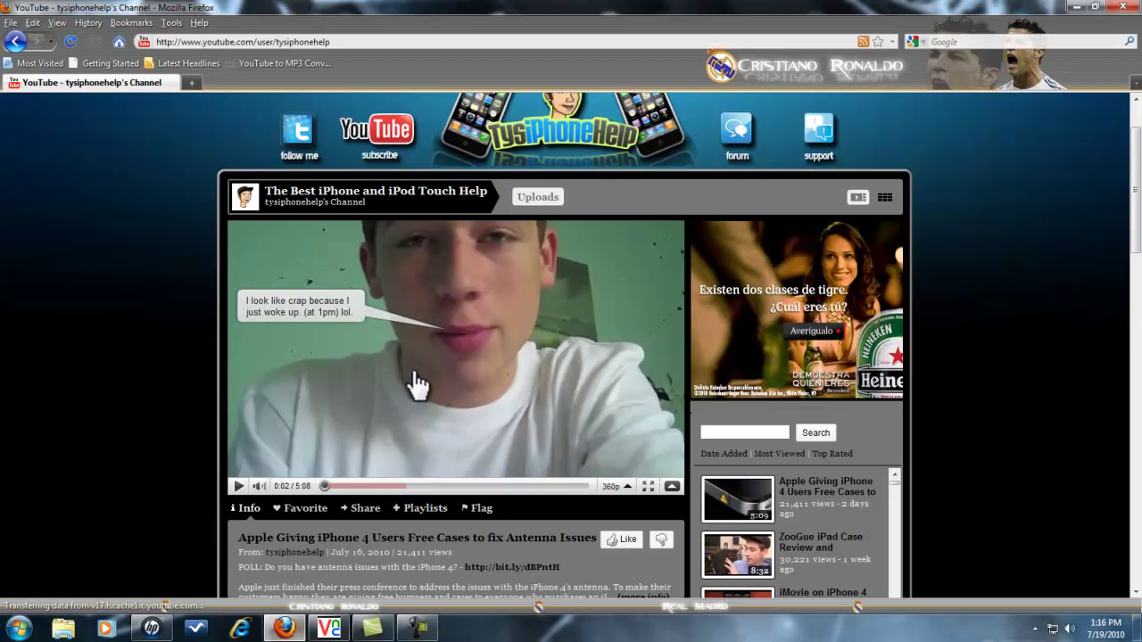
scroll(208, 222, up, 1)
scroll(270, 252, down, 1)
scroll(372, 186, up, 1)
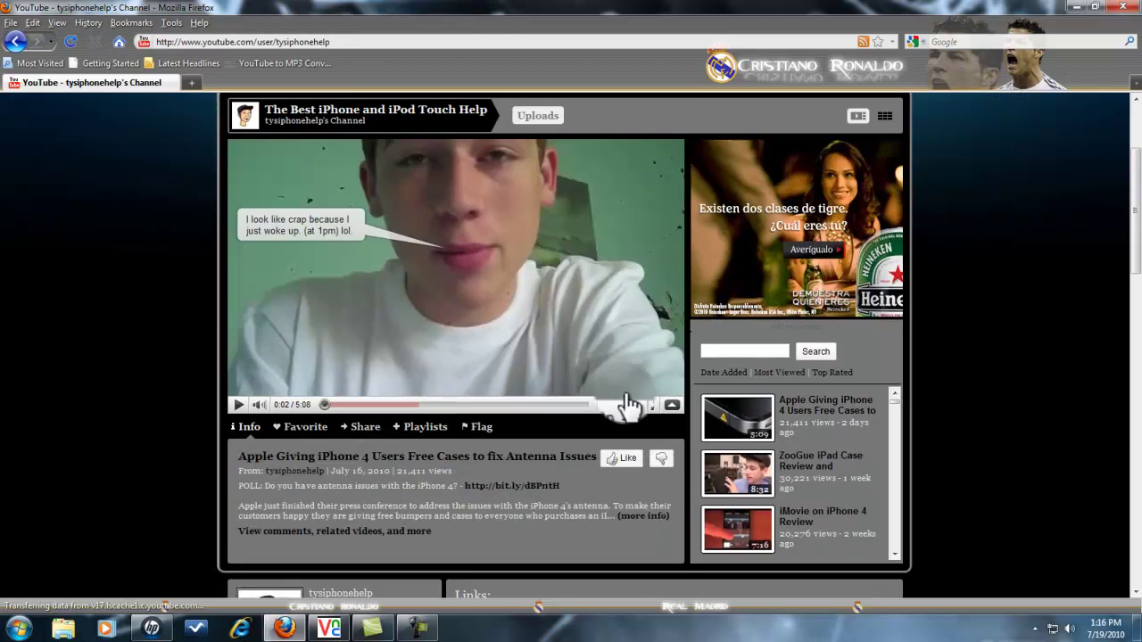
scroll(679, 360, down, 5)
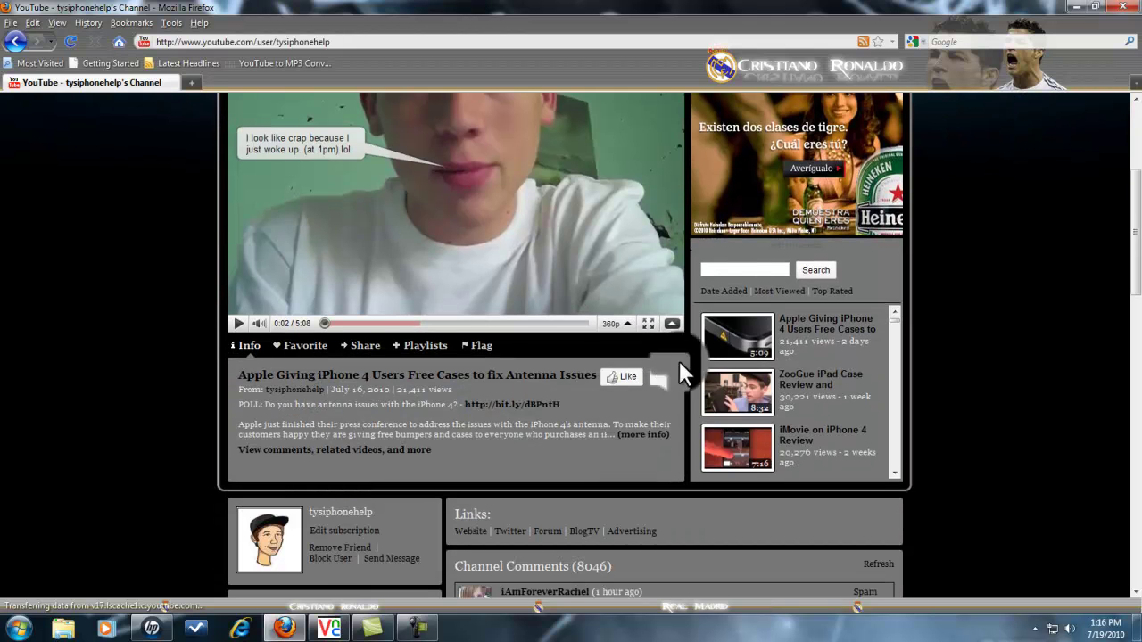
click(622, 378)
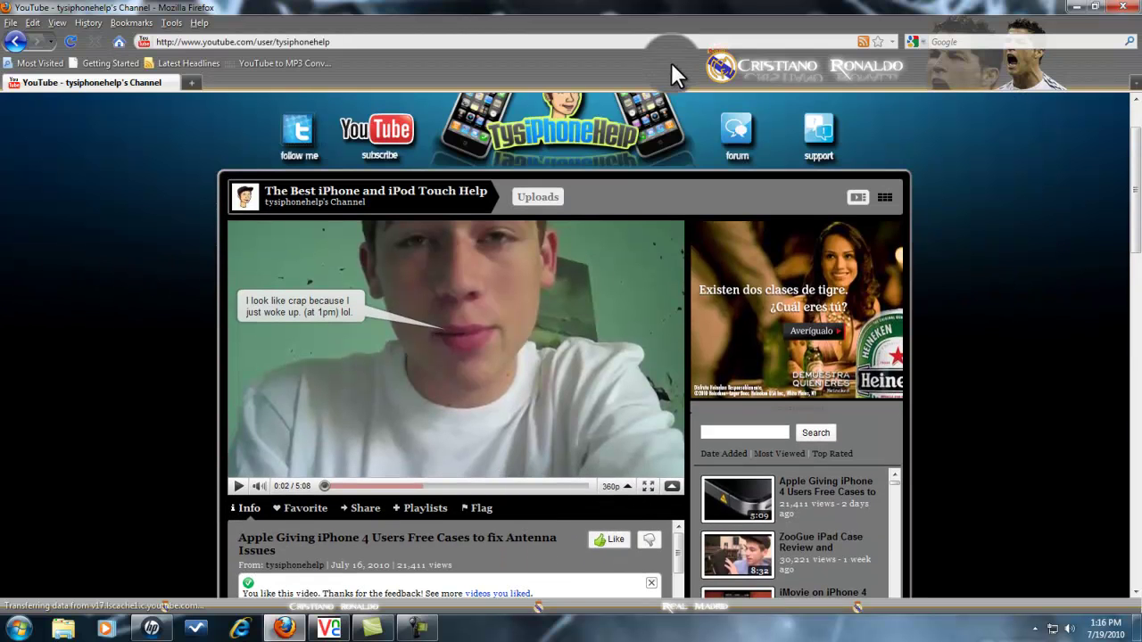
click(1084, 11)
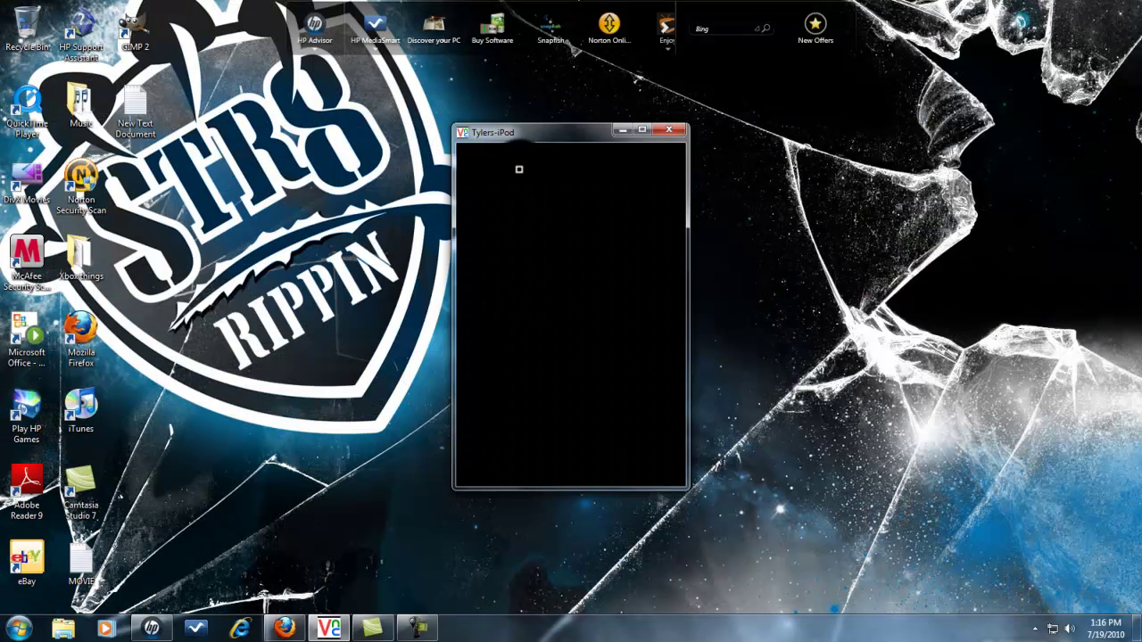
- Open the desktop file New Text Document and highlight BossPrefs in its list of Cydia downloads
right_click(519, 169)
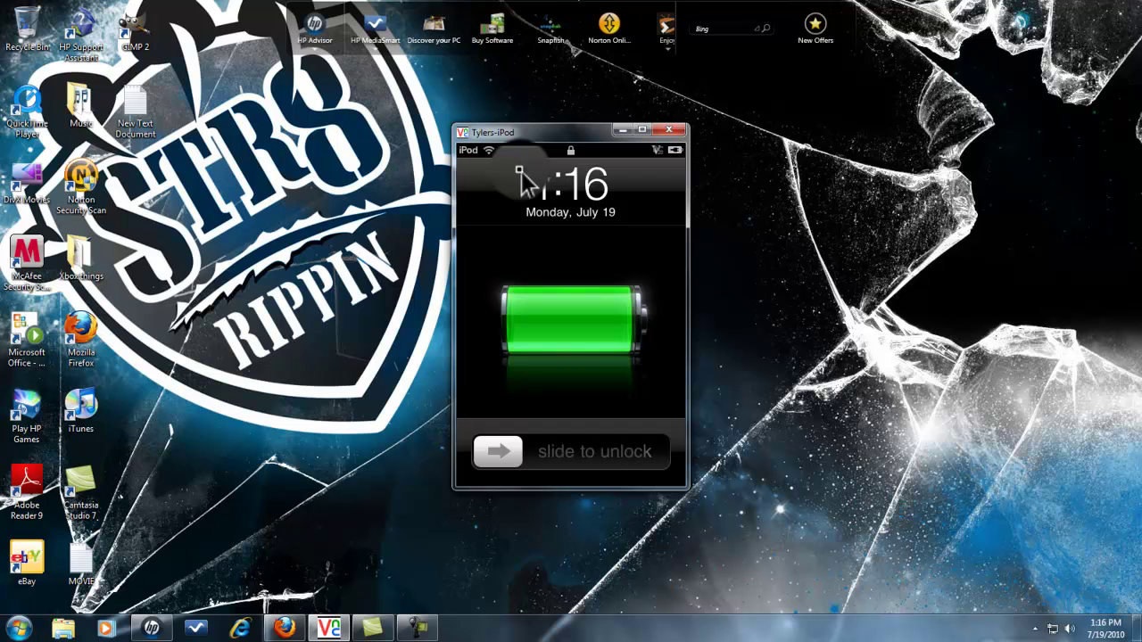
click(137, 124)
double_click(137, 123)
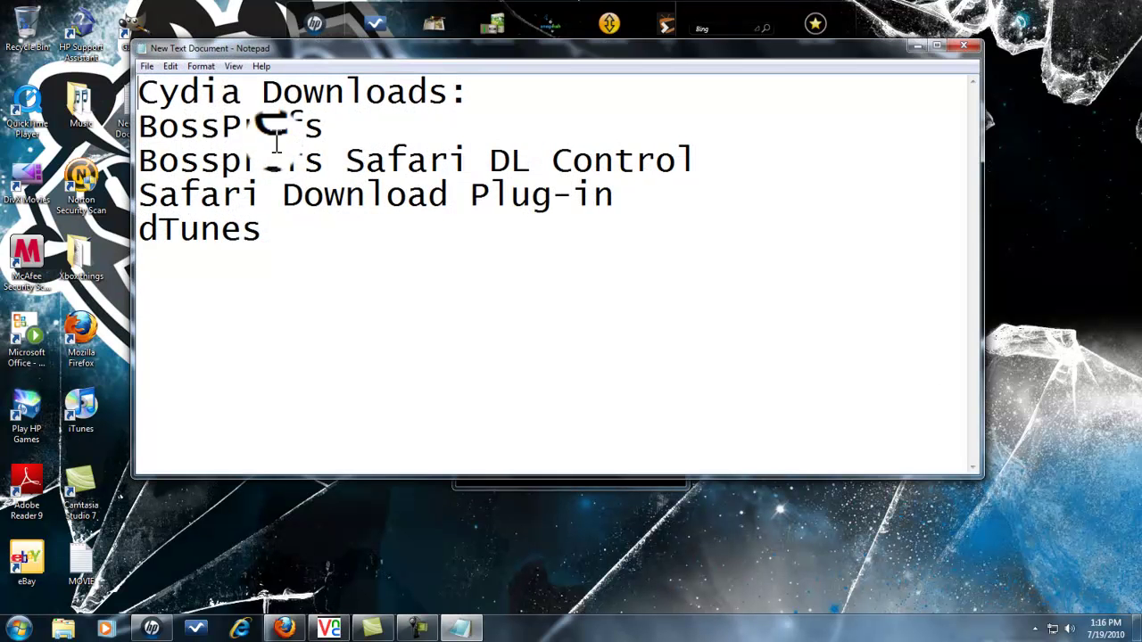
drag(437, 255, 89, 53)
click(434, 130)
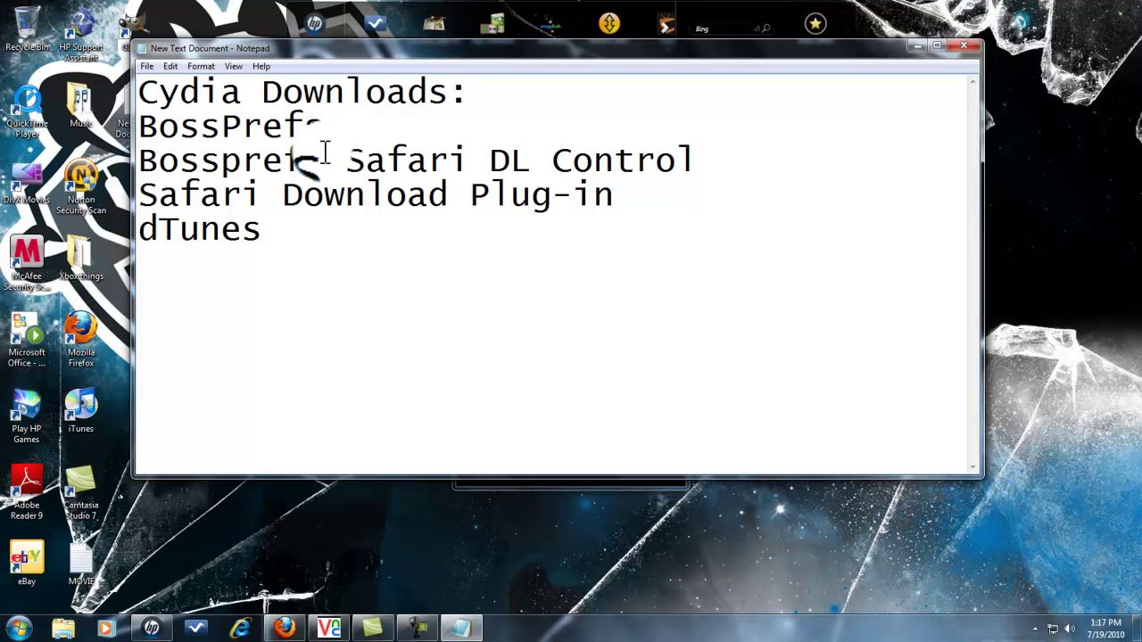
drag(323, 126, 139, 126)
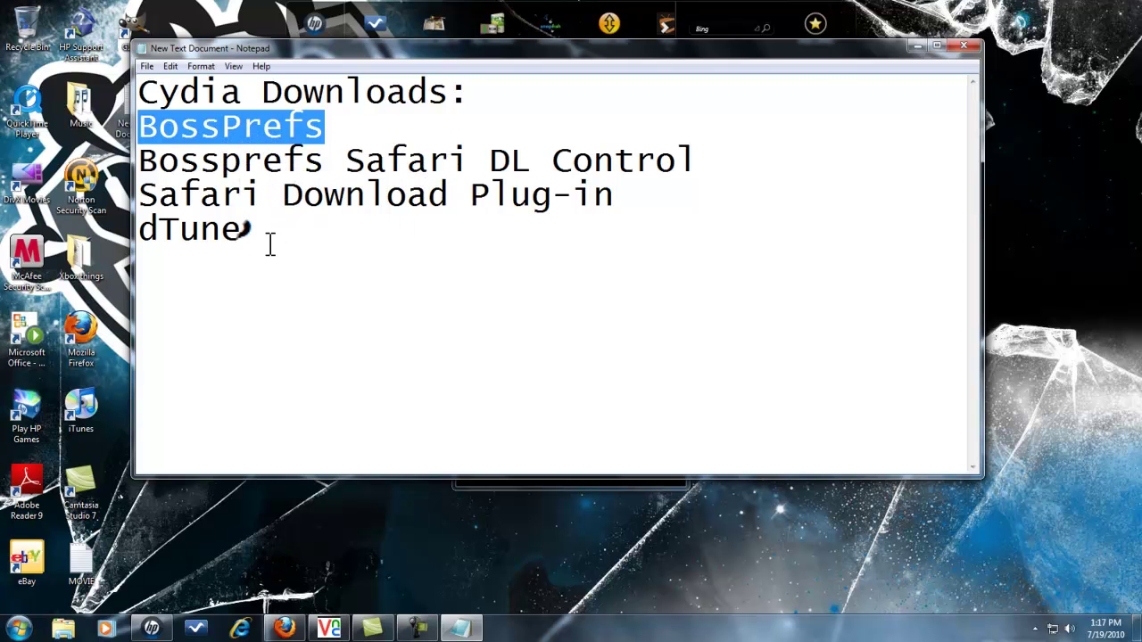
click(918, 47)
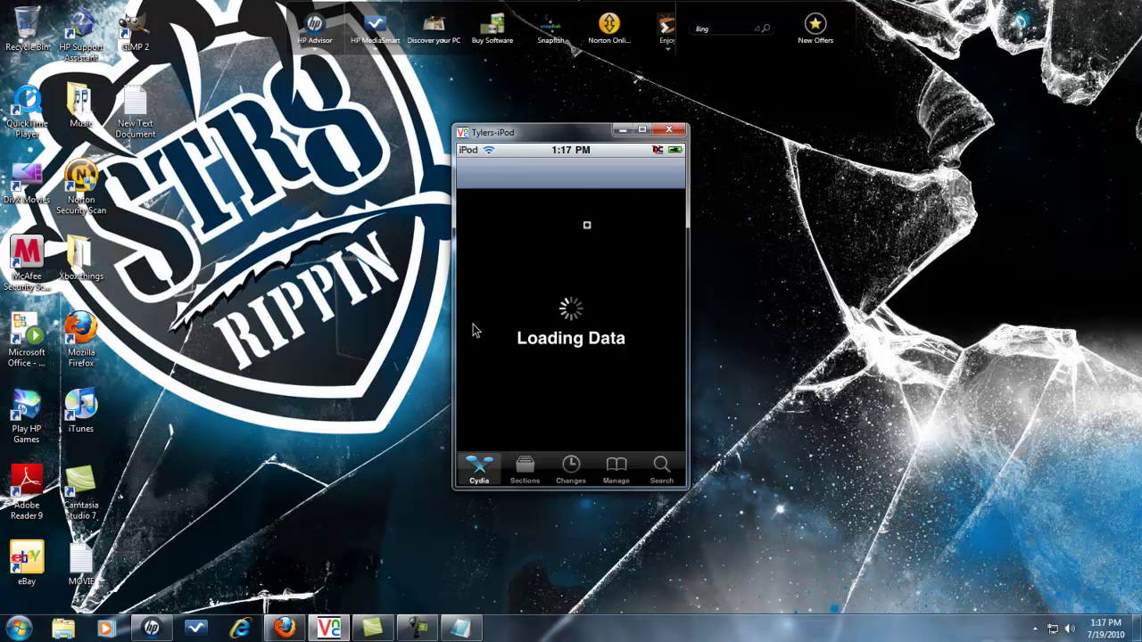
click(428, 629)
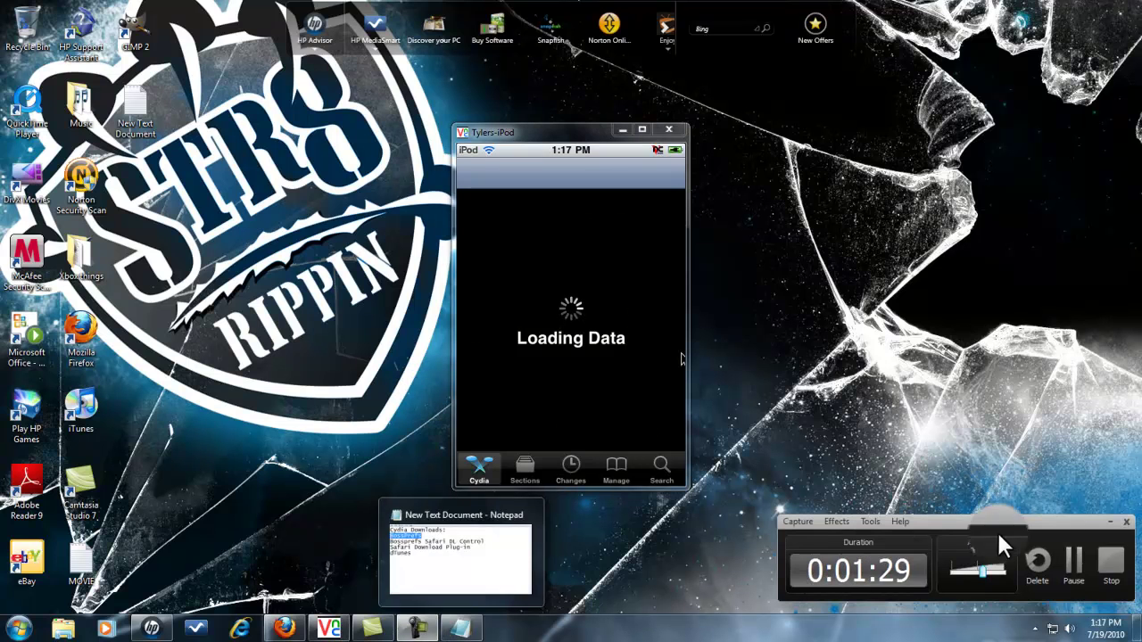
click(1101, 566)
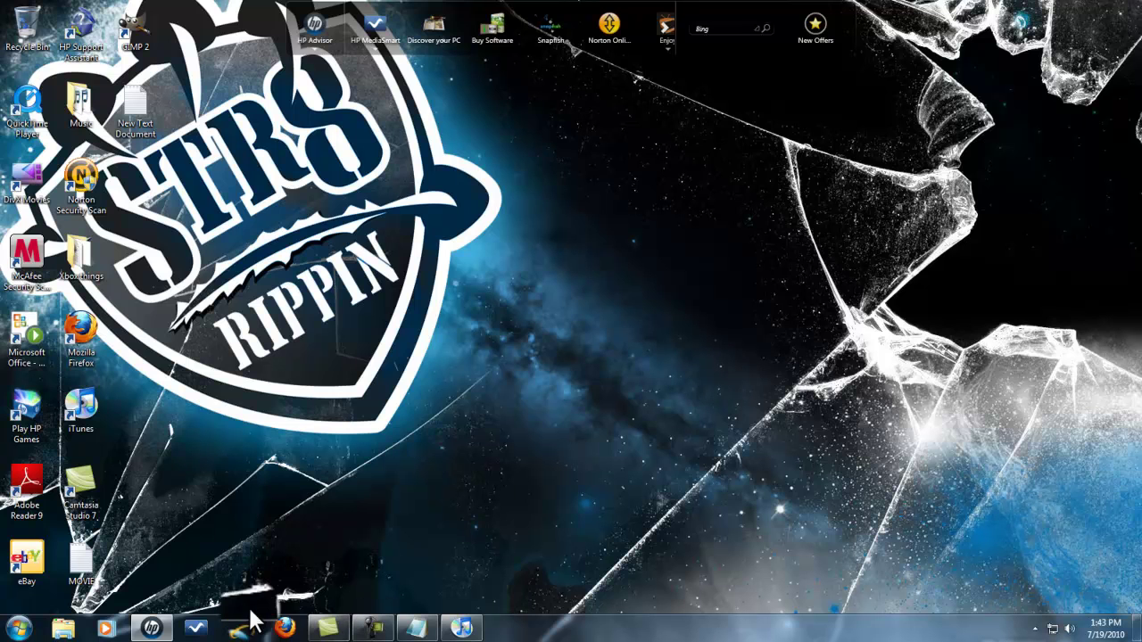
mouse_move(450, 627)
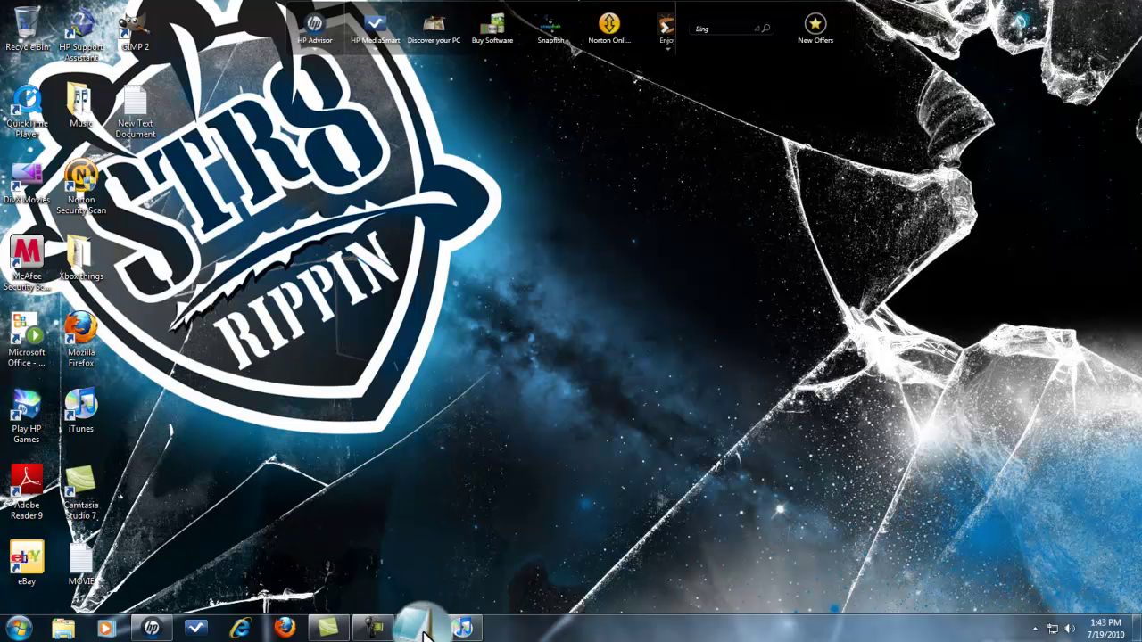
click(20, 629)
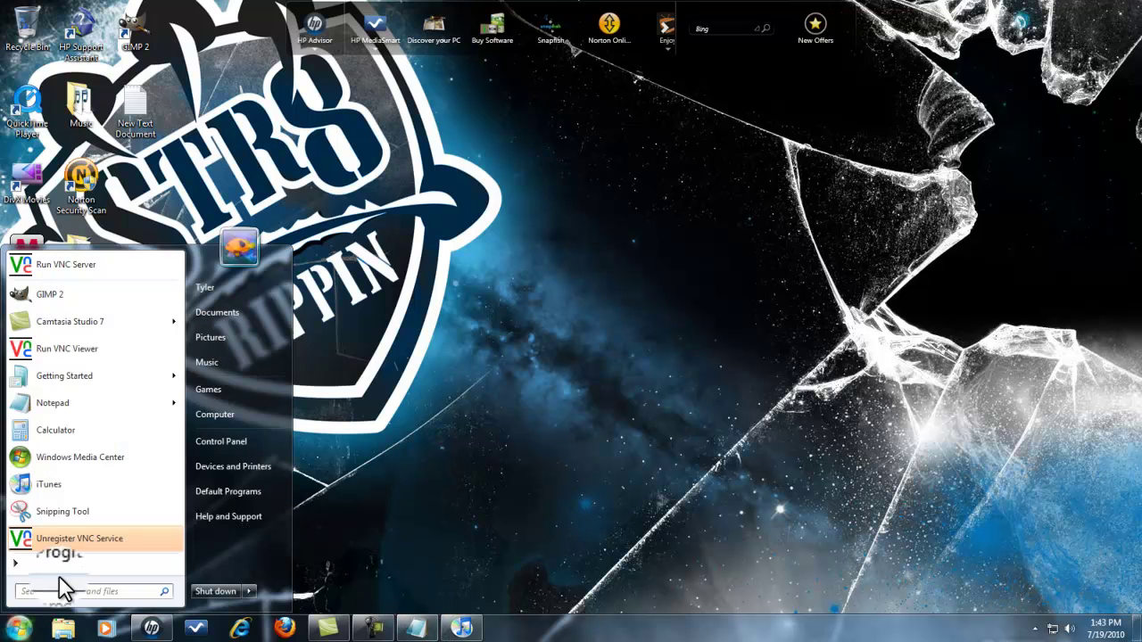
click(68, 566)
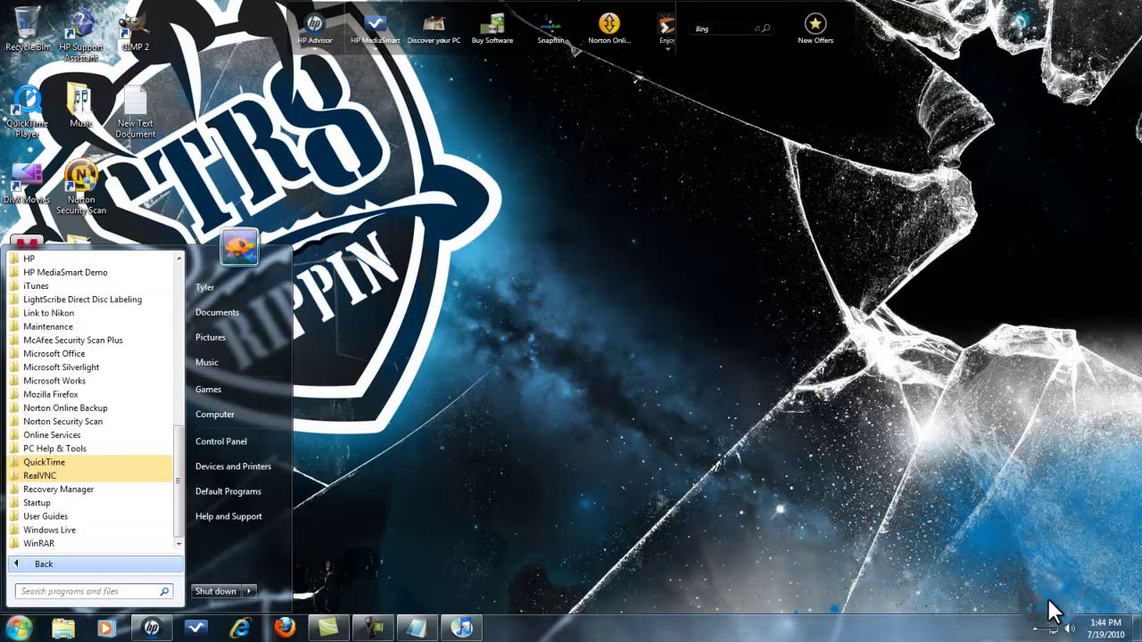
click(375, 627)
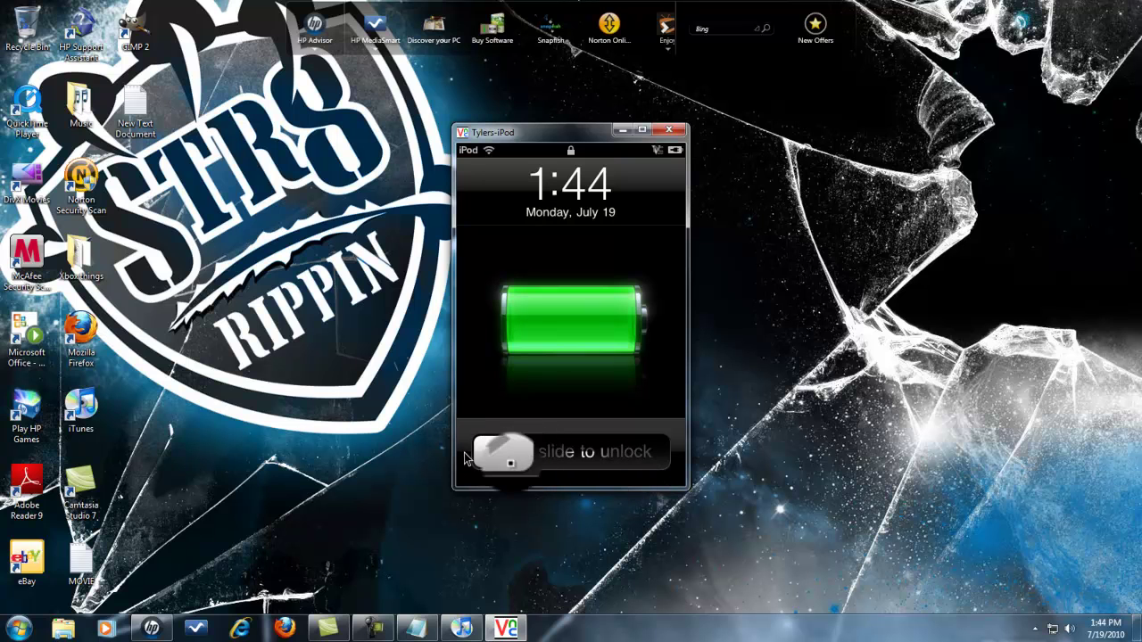
- Unlock the iPod in the VNC window and open Cydia from its home screen
drag(506, 453, 660, 439)
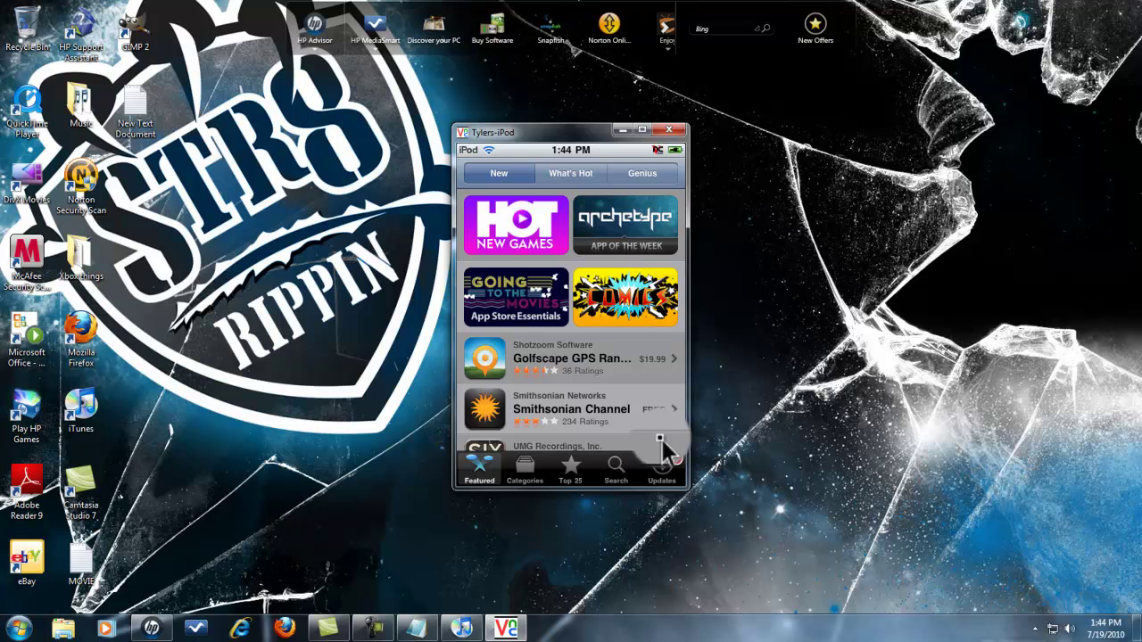
right_click(660, 439)
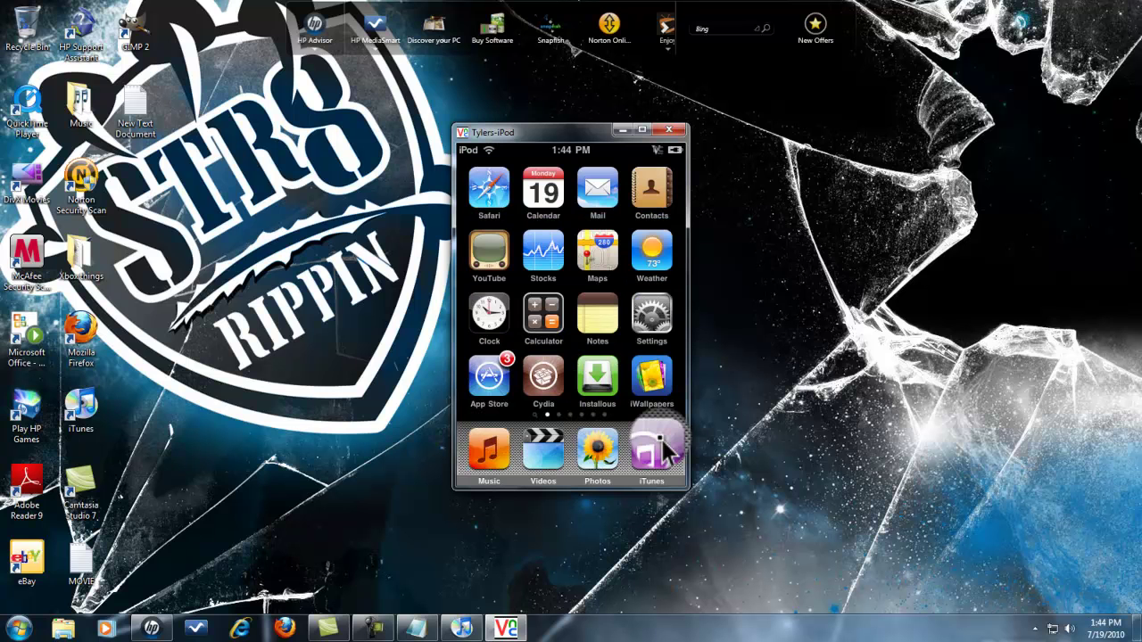
click(660, 449)
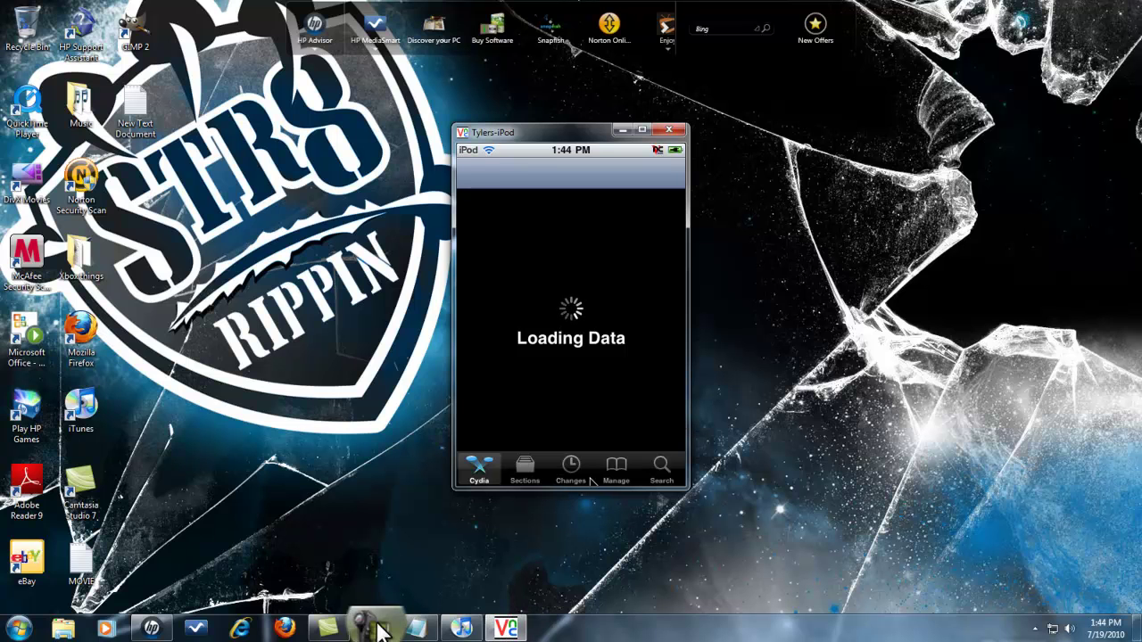
click(329, 628)
click(375, 628)
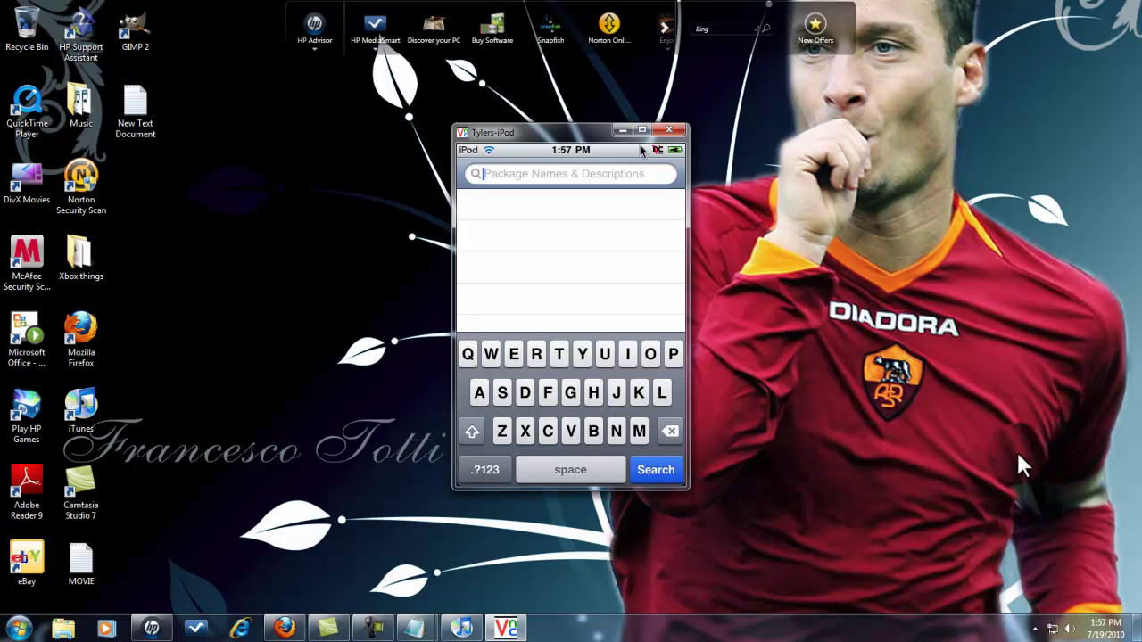
- Bring up the Notepad note listing the Cydia downloads, keeping it beneath the iPod's search field
mouse_move(416, 627)
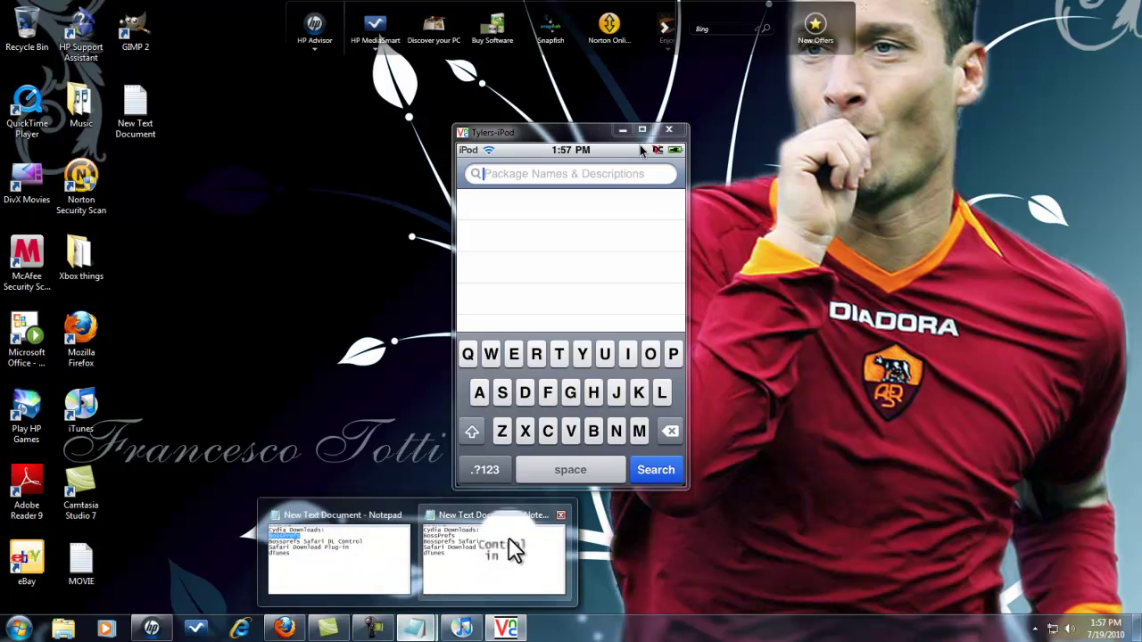
click(407, 514)
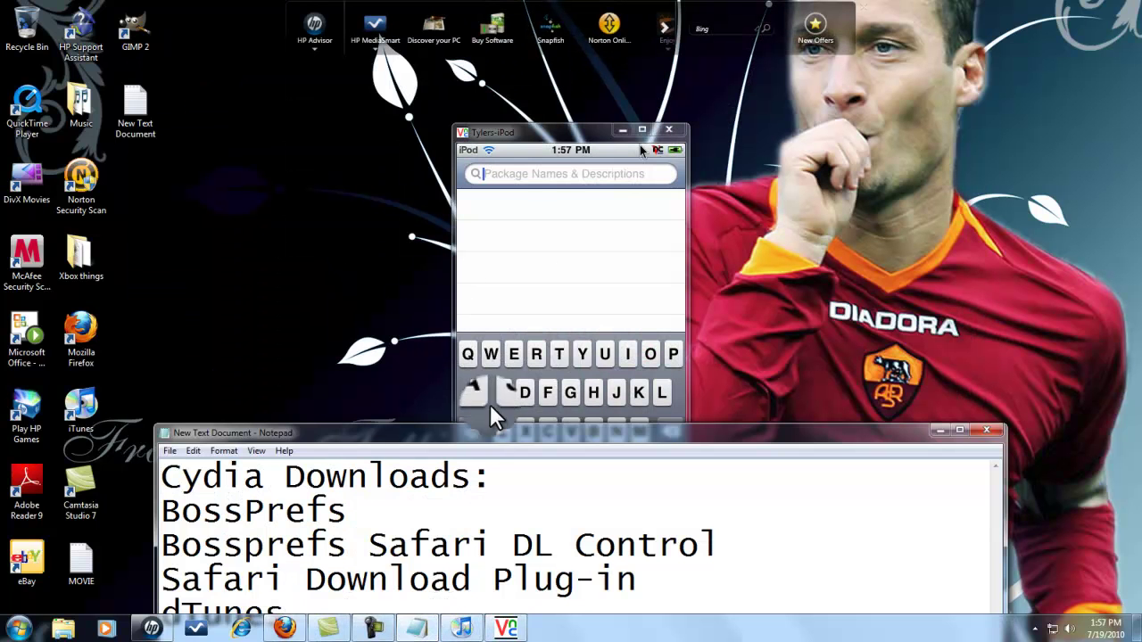
text(bo)
key(BackSpace)
key(BackSpace)
- Search the Cydia packages on the iPod for "bossprefs"
click(639, 145)
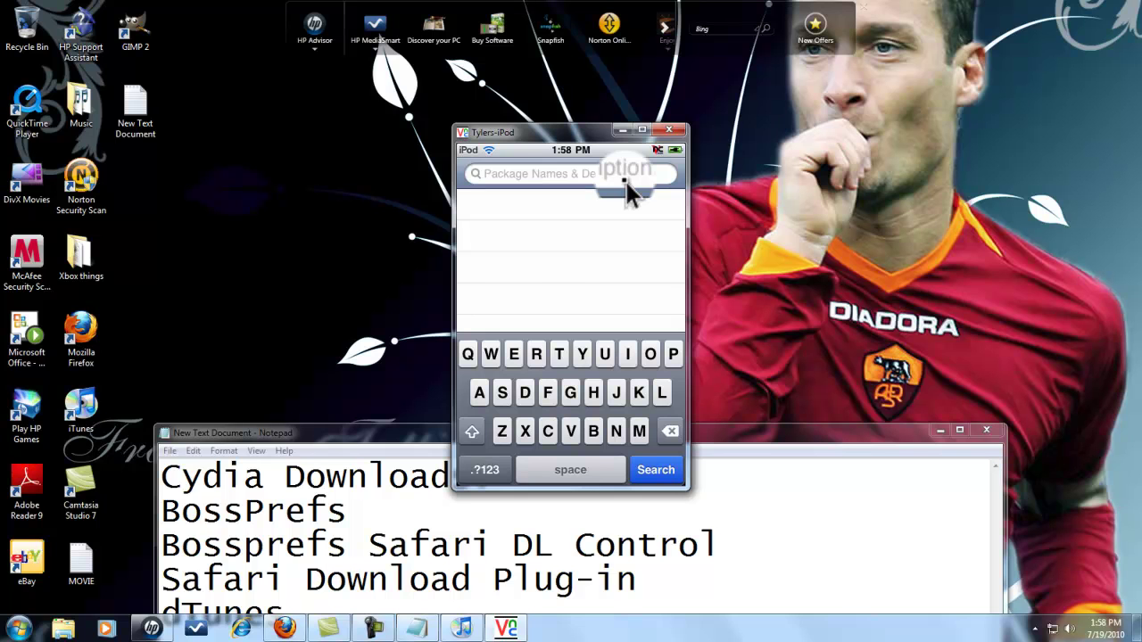
text(bosspr)
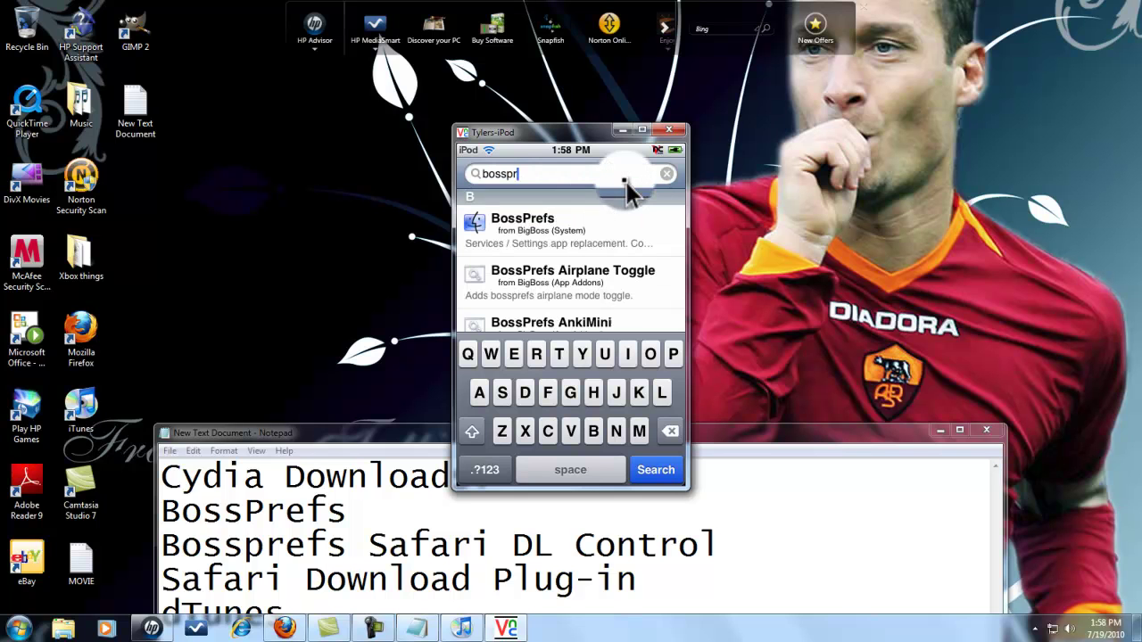
text(efs)
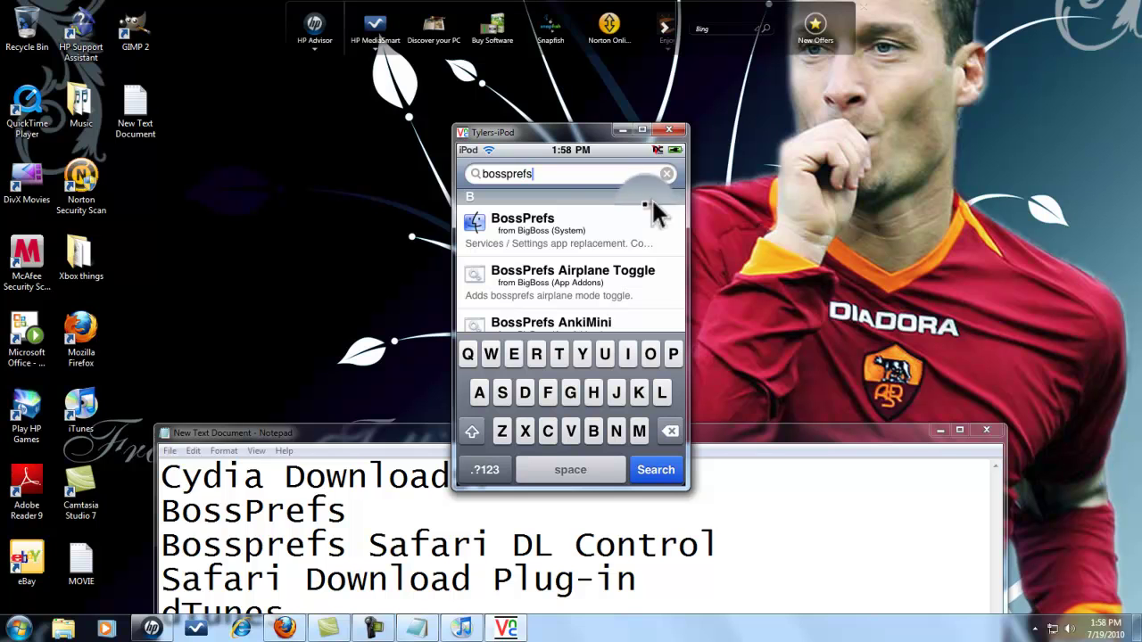
- Open the BossPrefs package from BigBoss and start installing it, confirming the installation
click(577, 248)
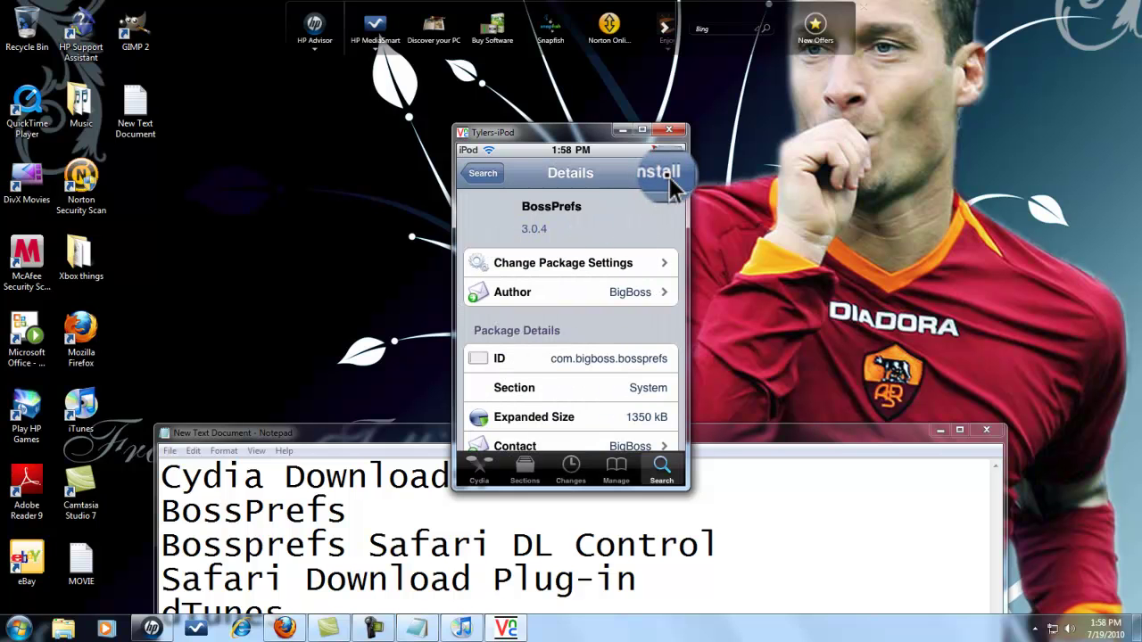
click(669, 176)
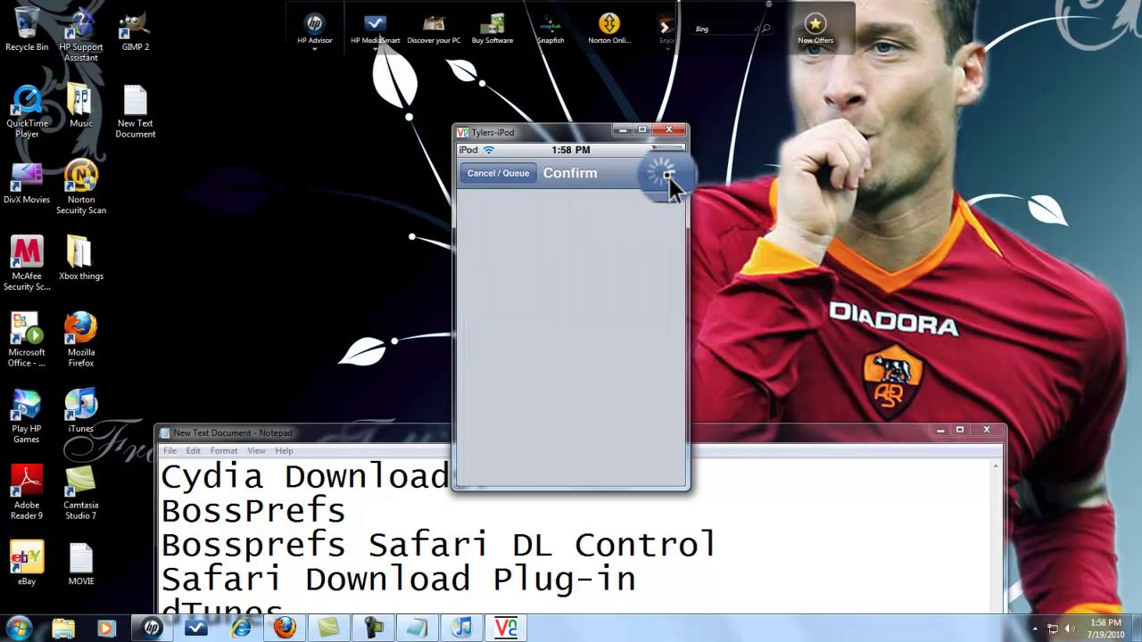
click(669, 177)
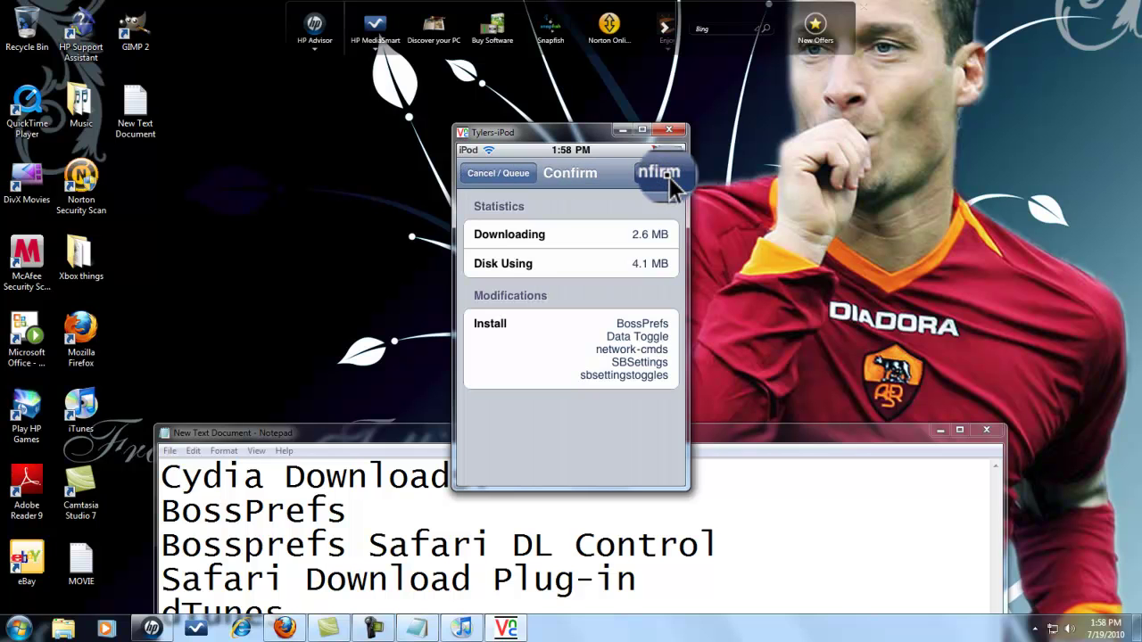
click(376, 629)
click(1073, 561)
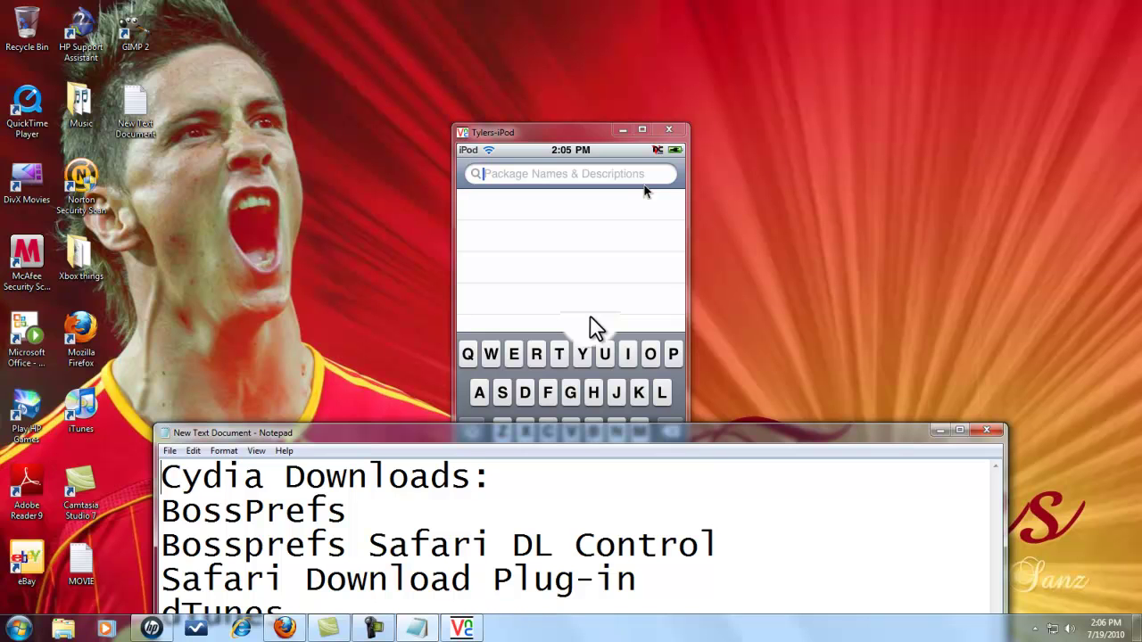
- Search the Cydia packages on the iPod for "bossprefs safari dl co"
text(b)
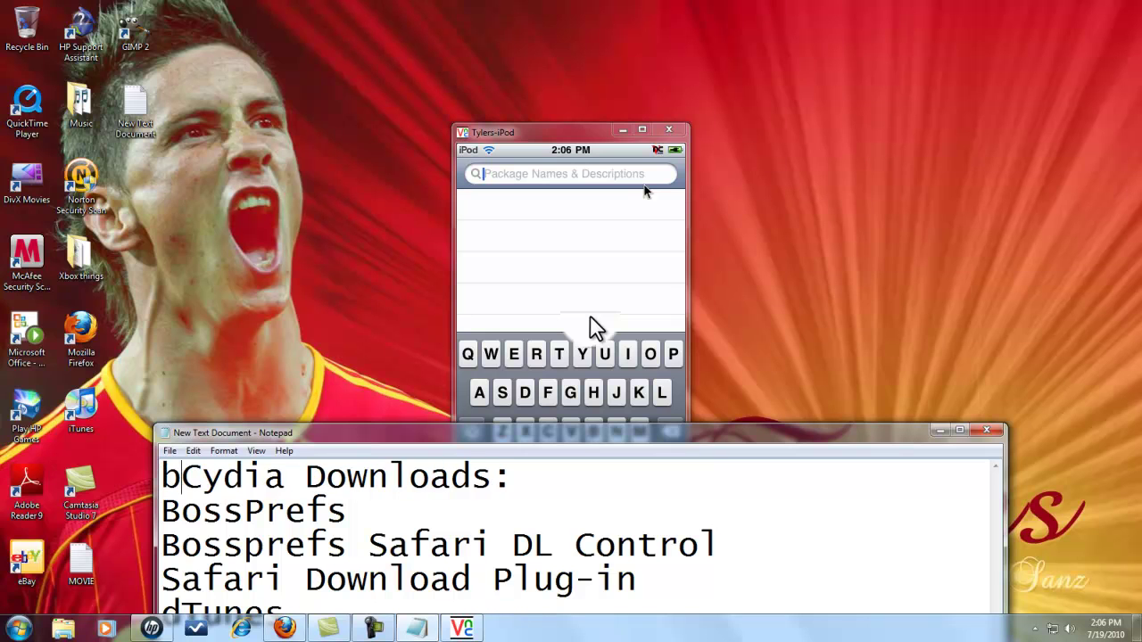
key(BackSpace)
click(517, 178)
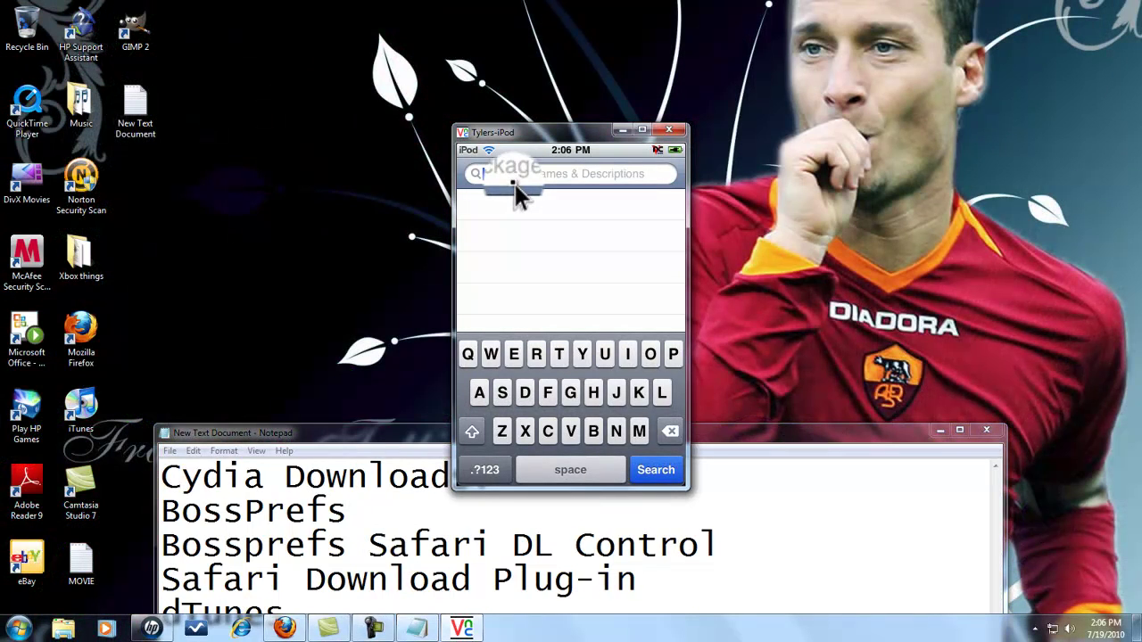
text(b)
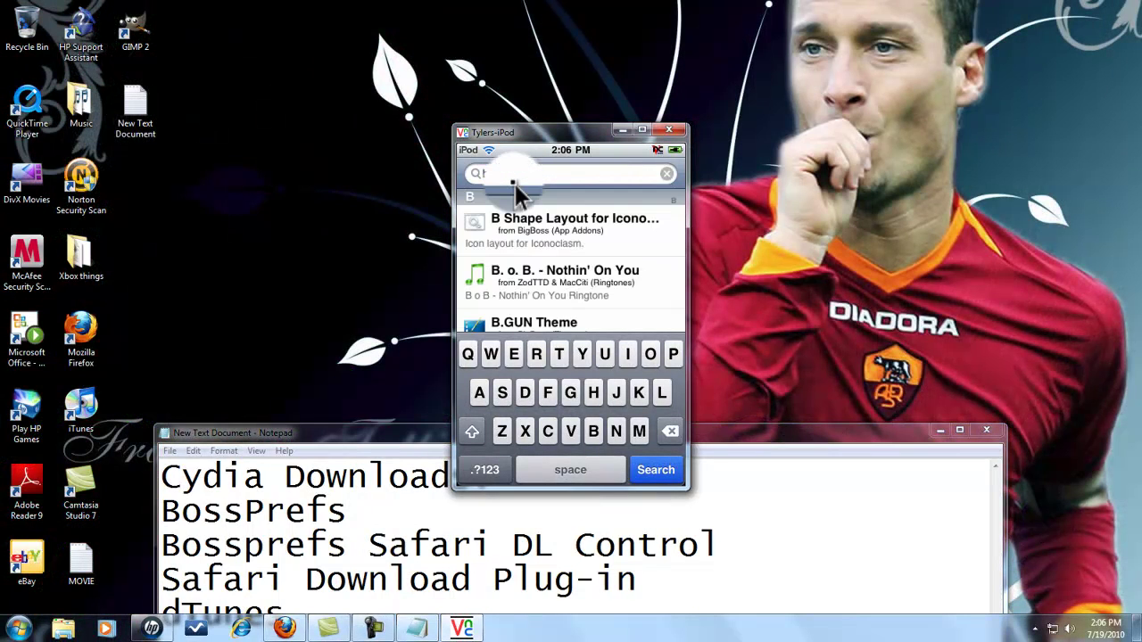
text(ossprefs safari dl)
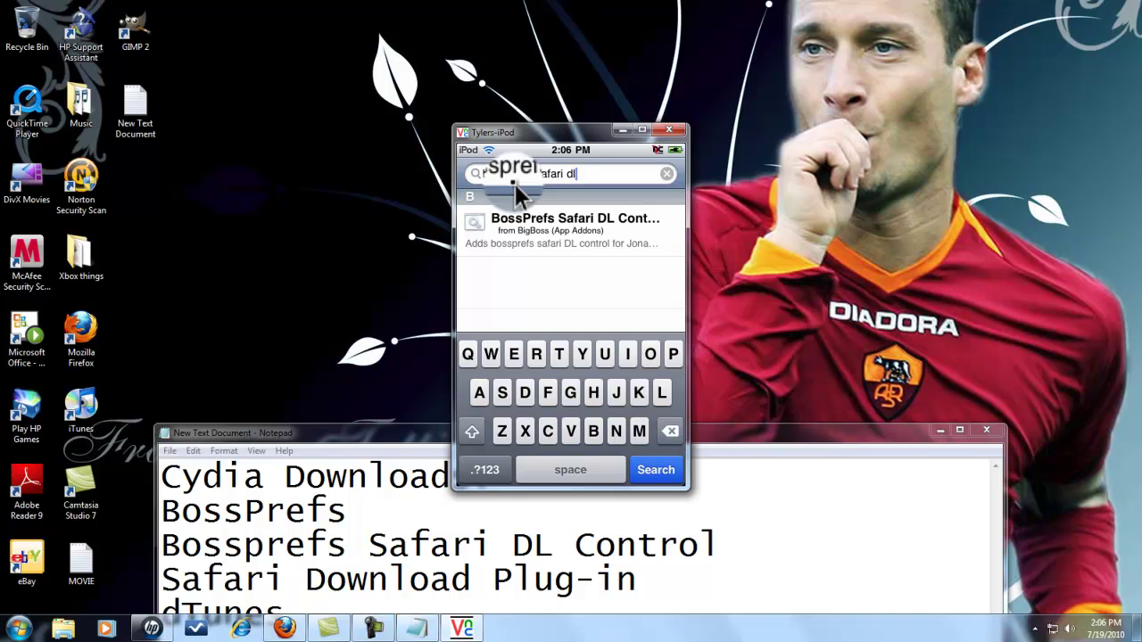
text(co)
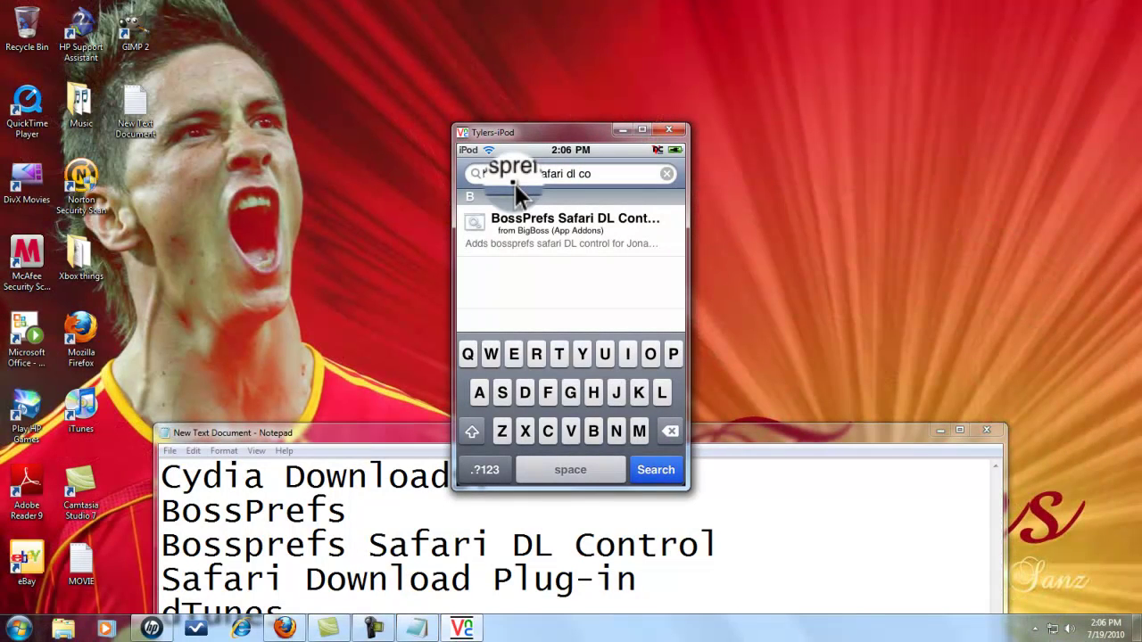
- Complete the Cydia package search as "bossprefs safari dl control" and install the BossPrefs Safari DL Control package, confirming the installation
text(ntrol)
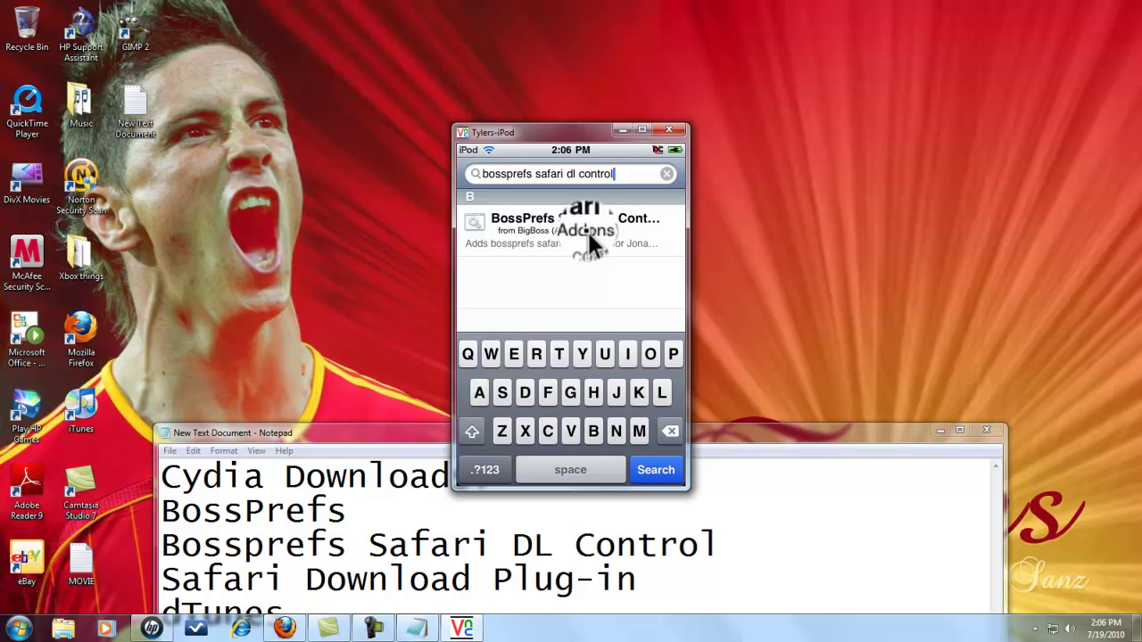
click(587, 230)
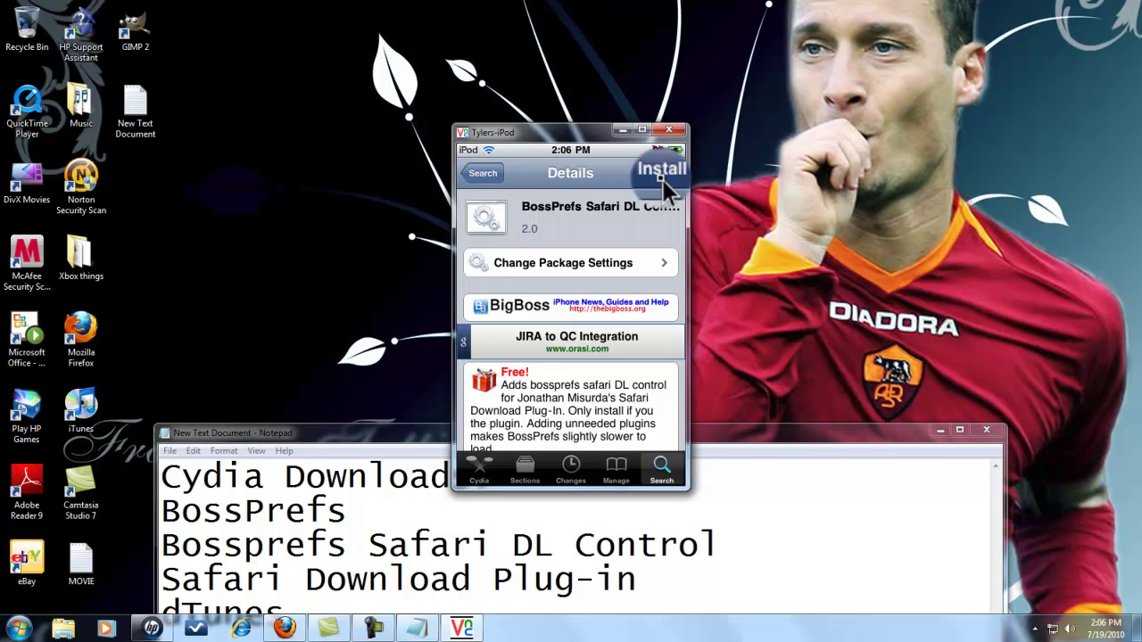
click(662, 180)
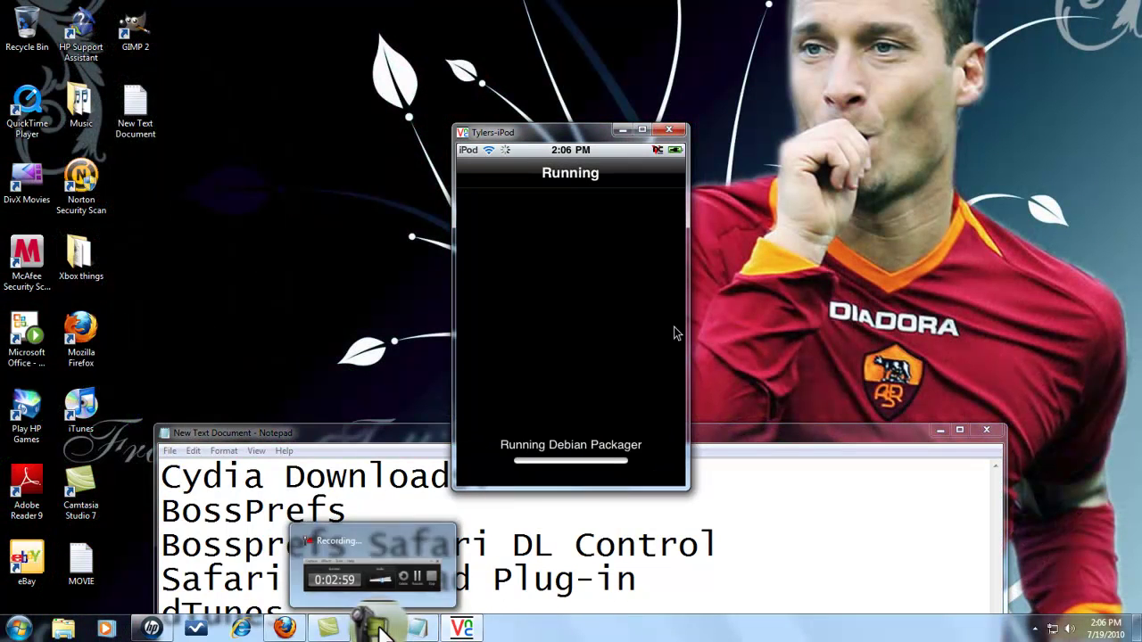
click(379, 629)
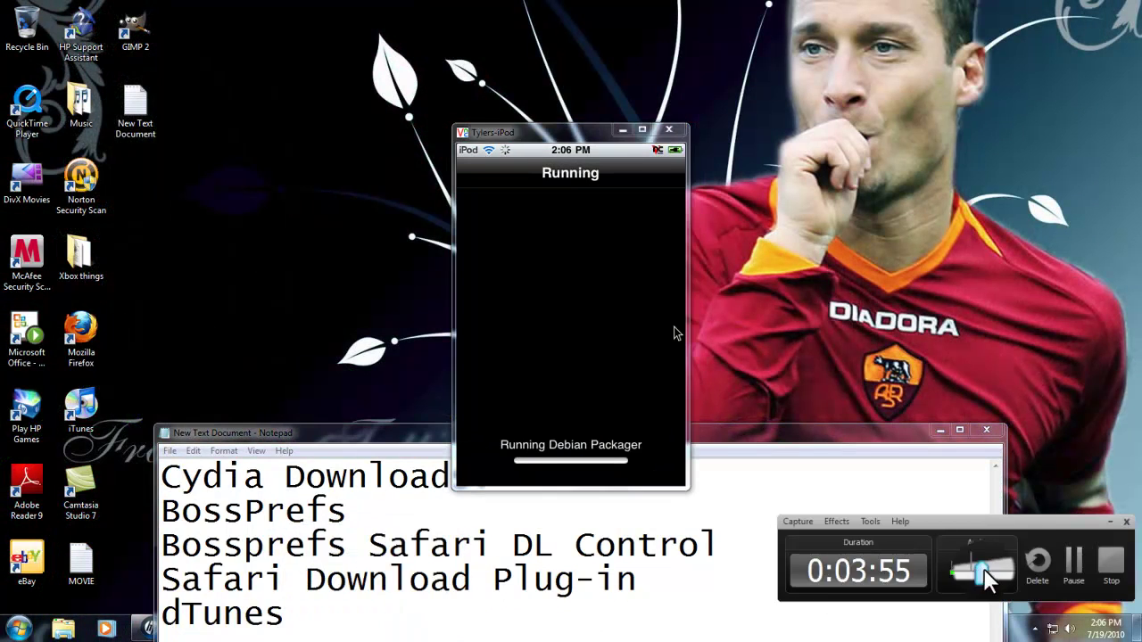
click(1095, 562)
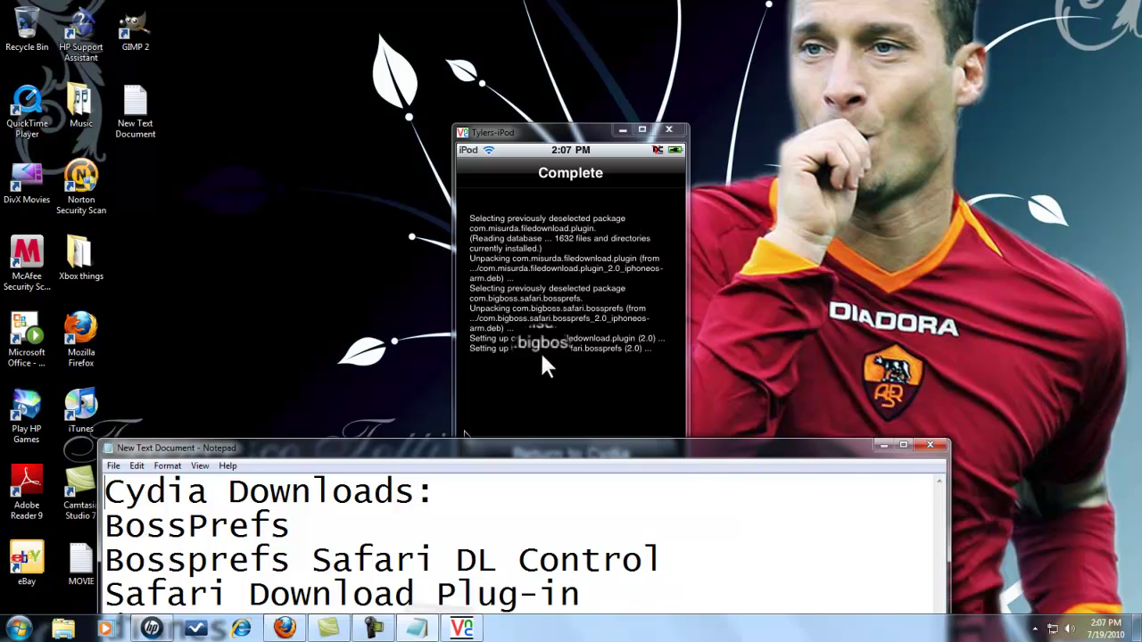
- Return to Cydia from the finished installation and clear the package search field
click(513, 326)
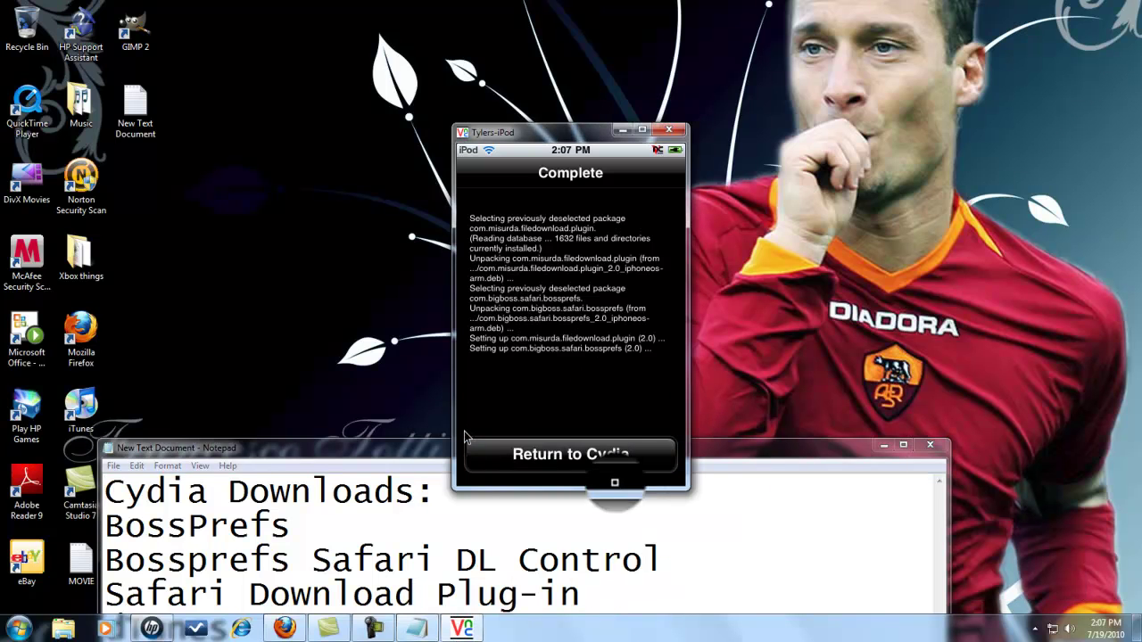
drag(615, 483, 604, 464)
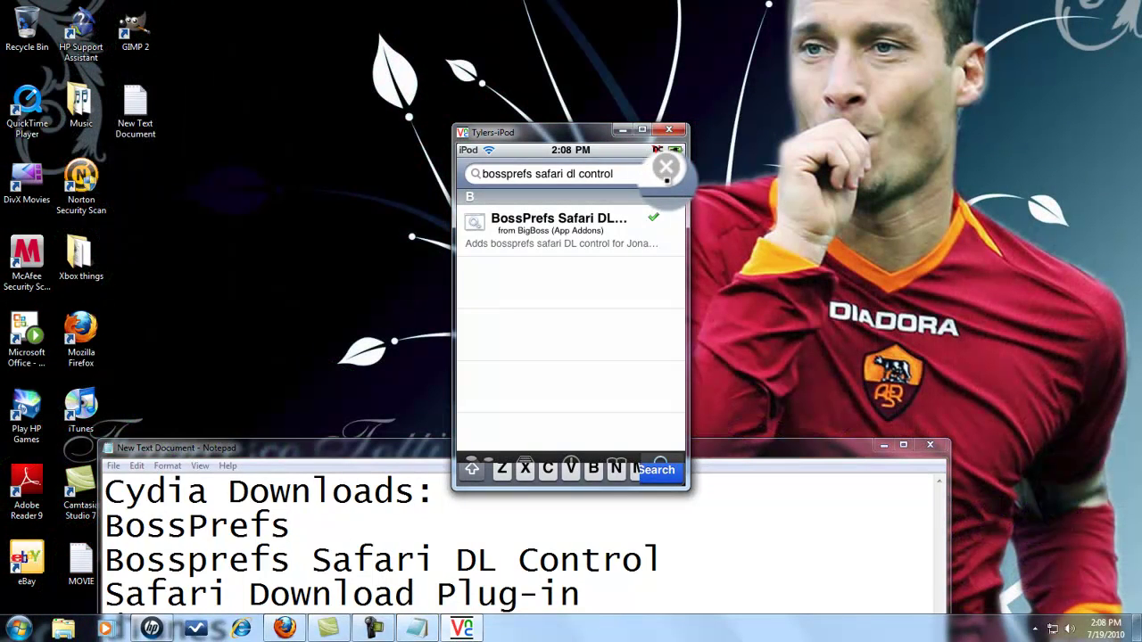
click(667, 174)
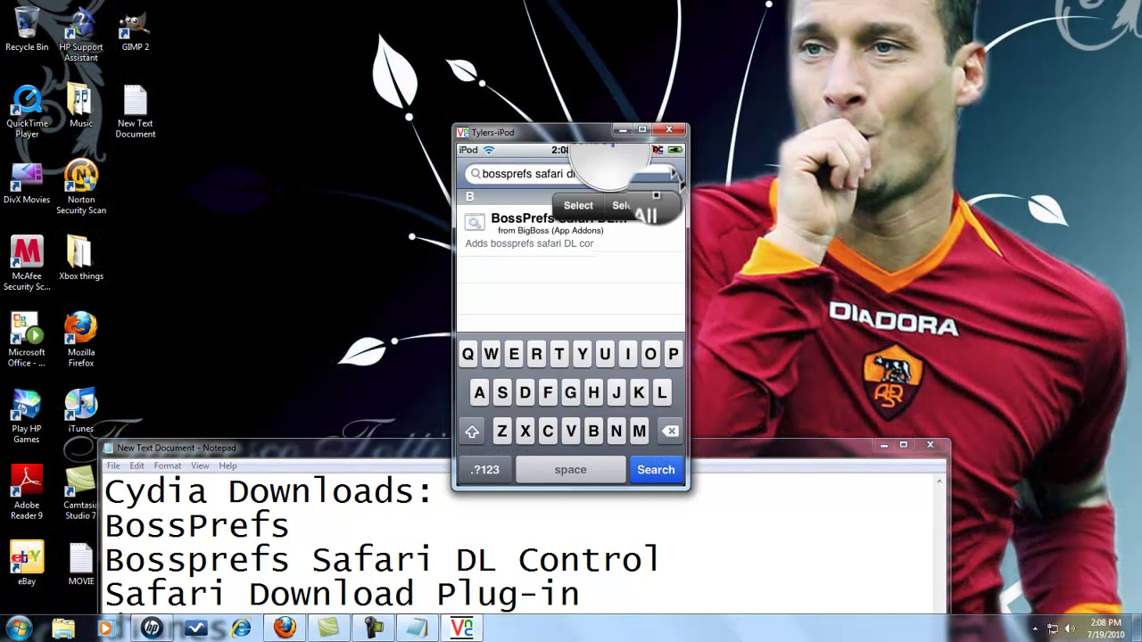
click(670, 174)
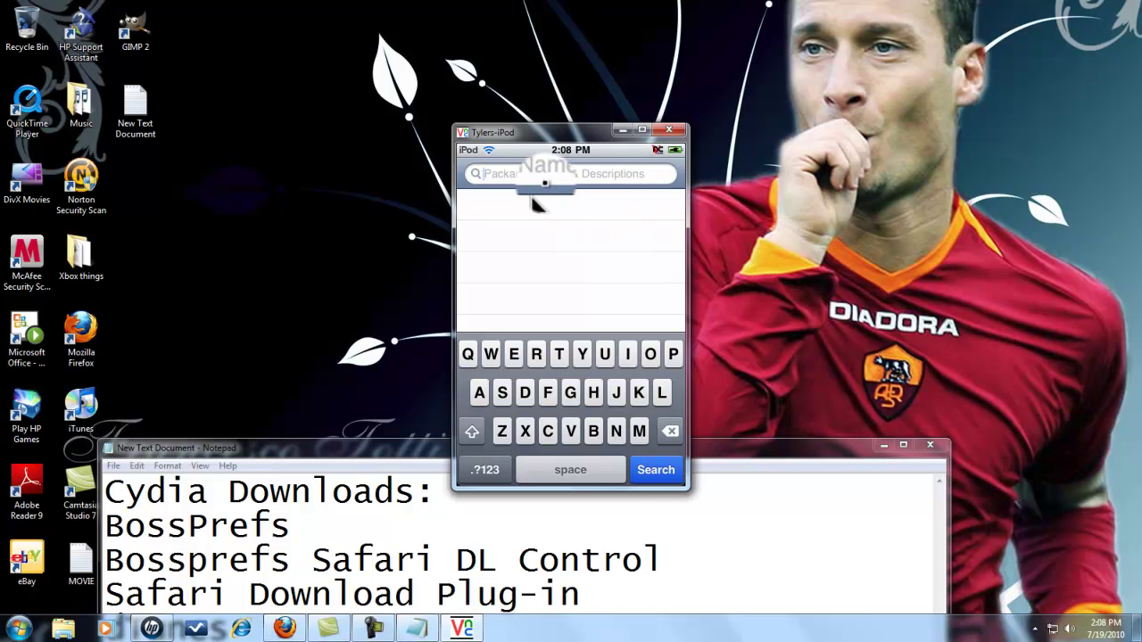
drag(532, 202, 547, 189)
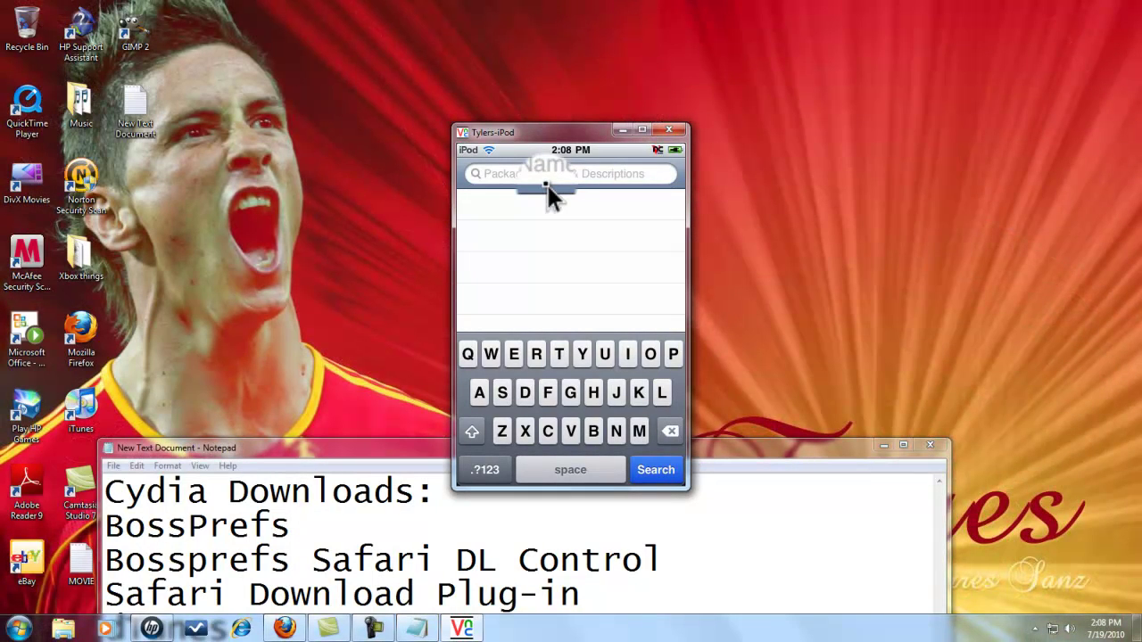
mouse_move(547, 189)
mouse_down()
mouse_move(523, 186)
mouse_move(538, 188)
mouse_up()
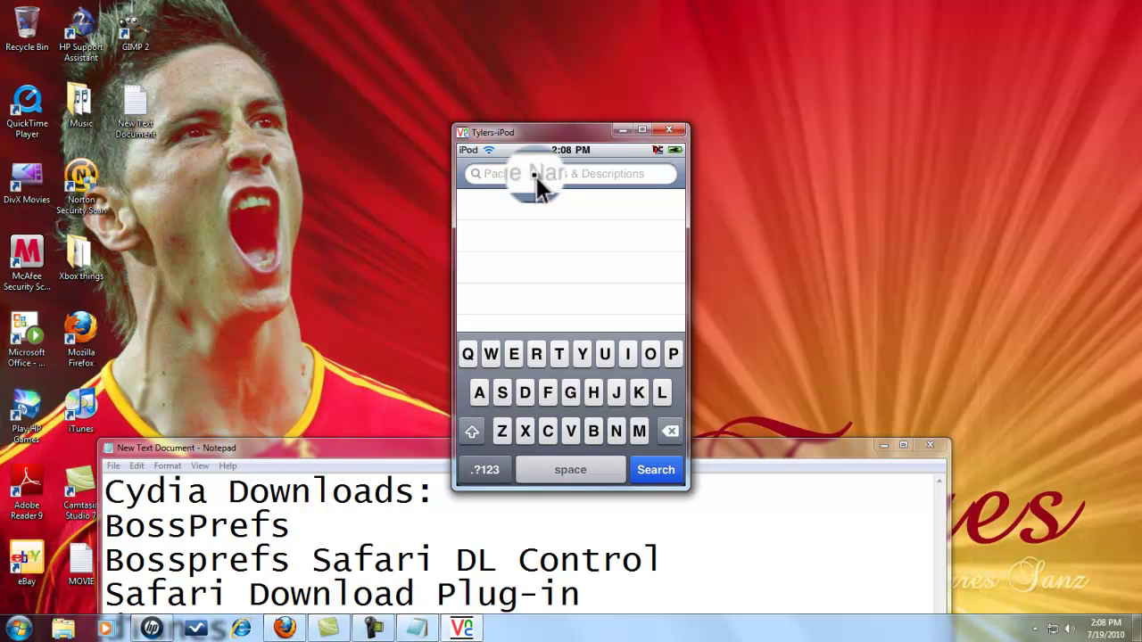
- Search the Cydia packages on the iPod for "safari download plug-in"
text(safari)
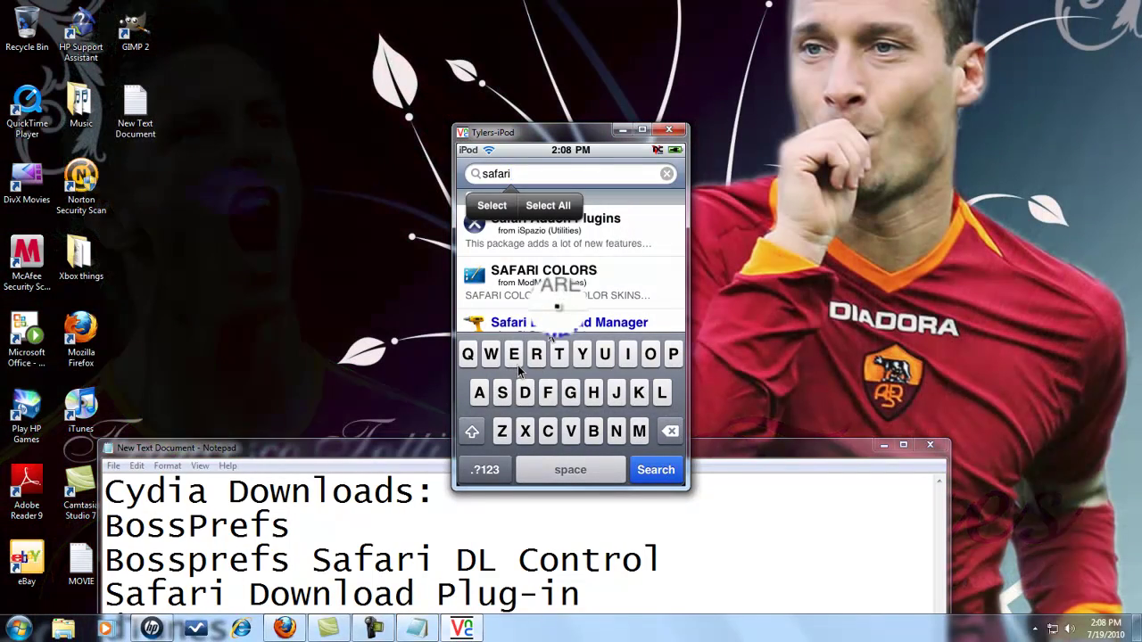
drag(581, 237, 520, 190)
click(491, 183)
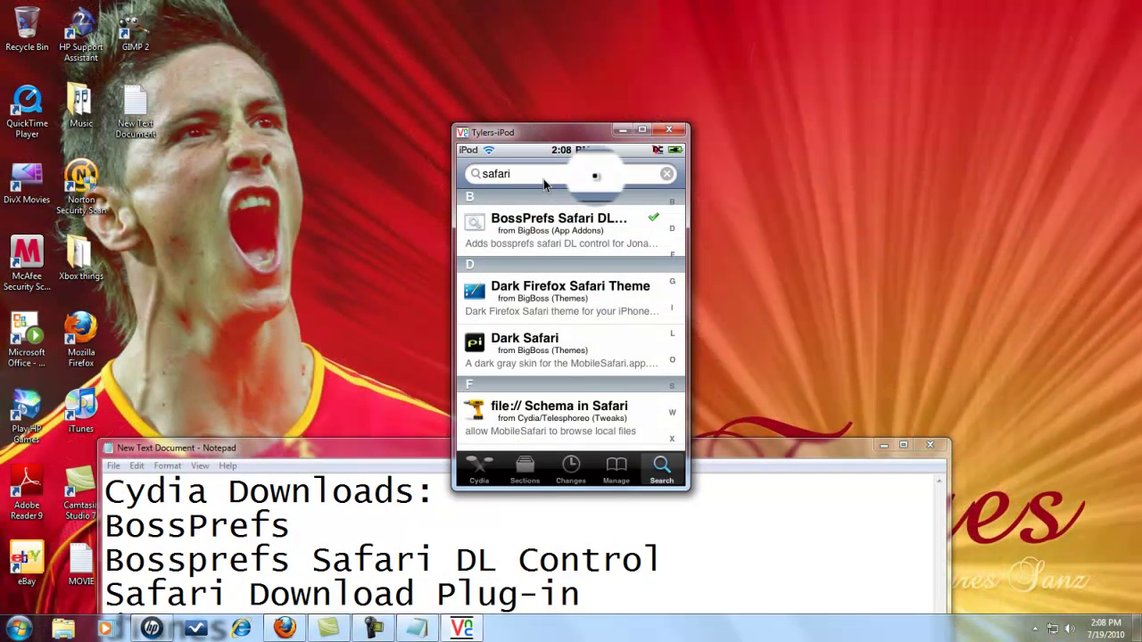
click(598, 176)
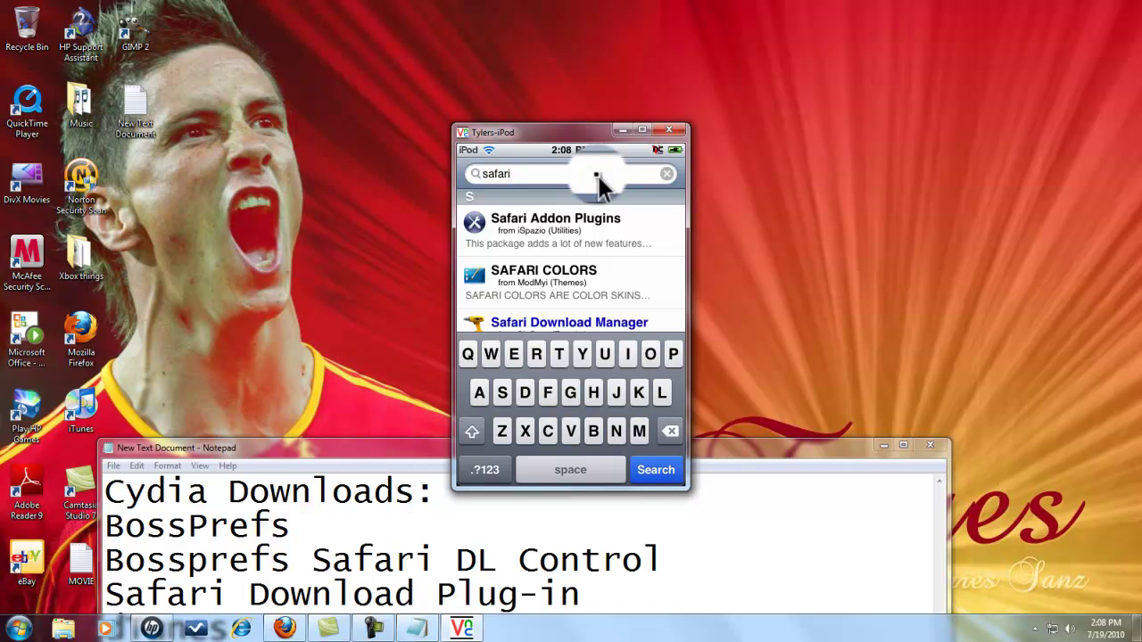
text(dow)
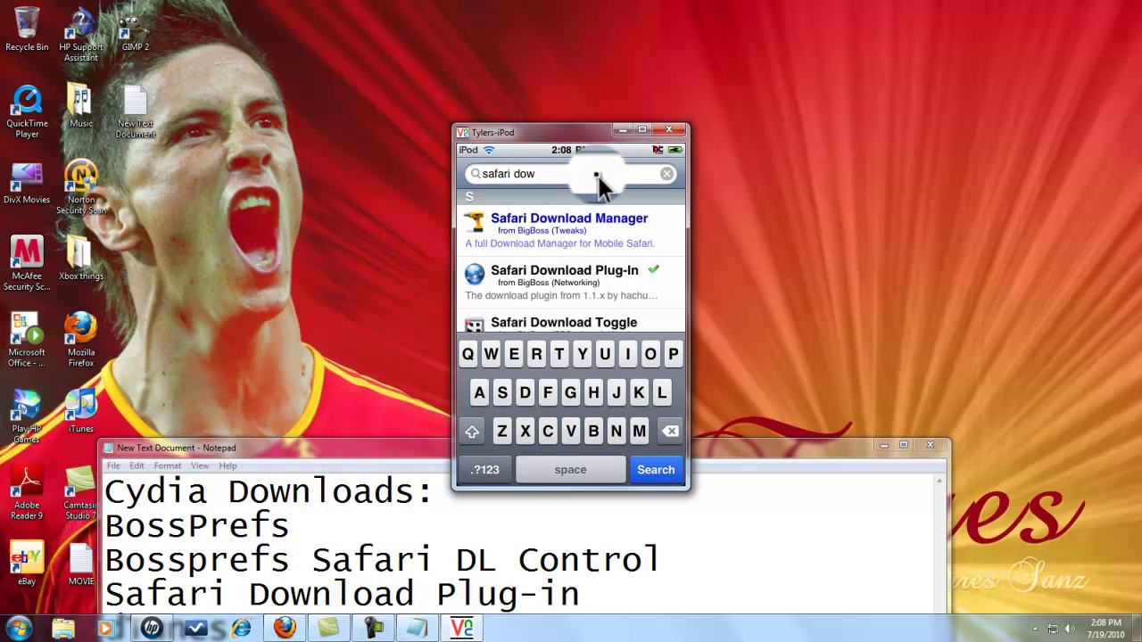
text(nload )
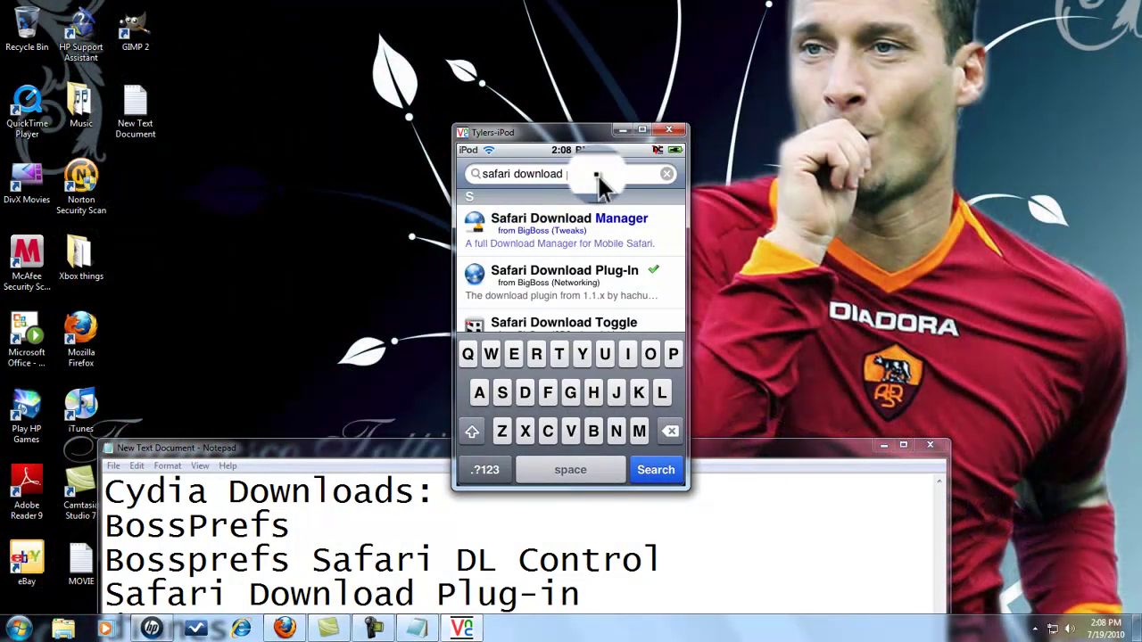
text(plug)
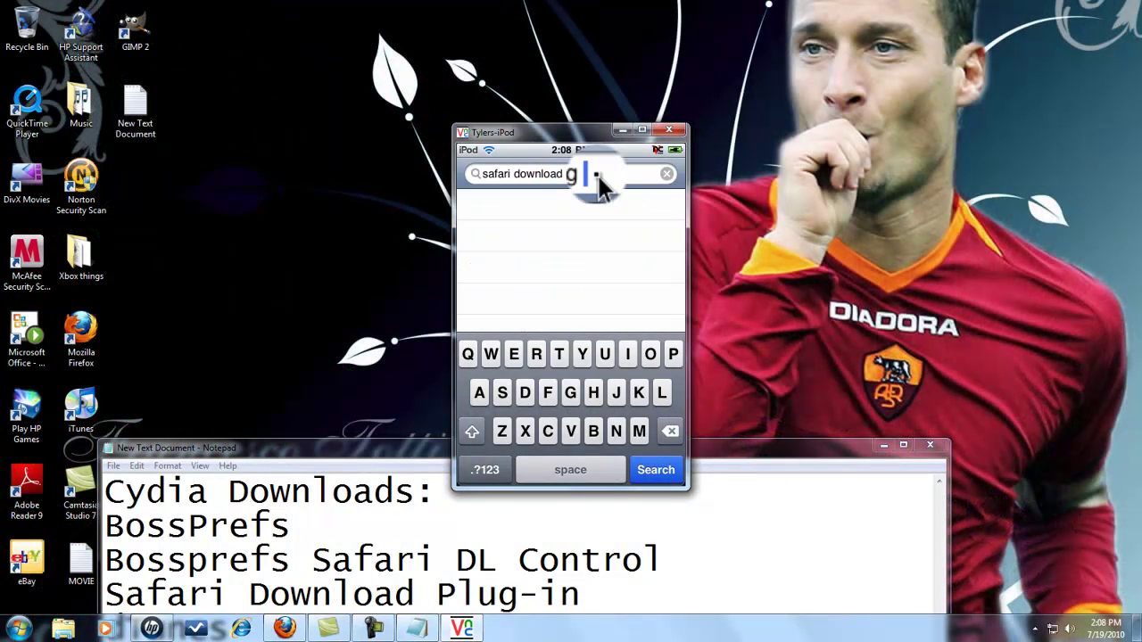
key(BackSpace)
text(-in)
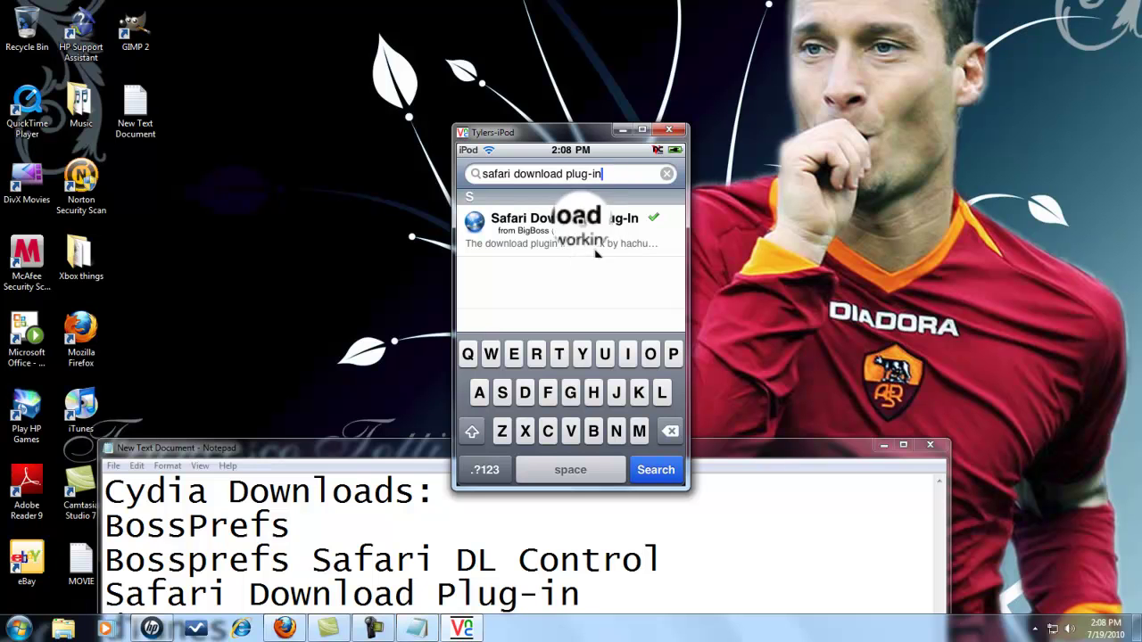
- Clear the package search and move the Notepad note up to show the dTunes entry, keeping it behind the iPod window
click(667, 174)
drag(724, 446, 738, 423)
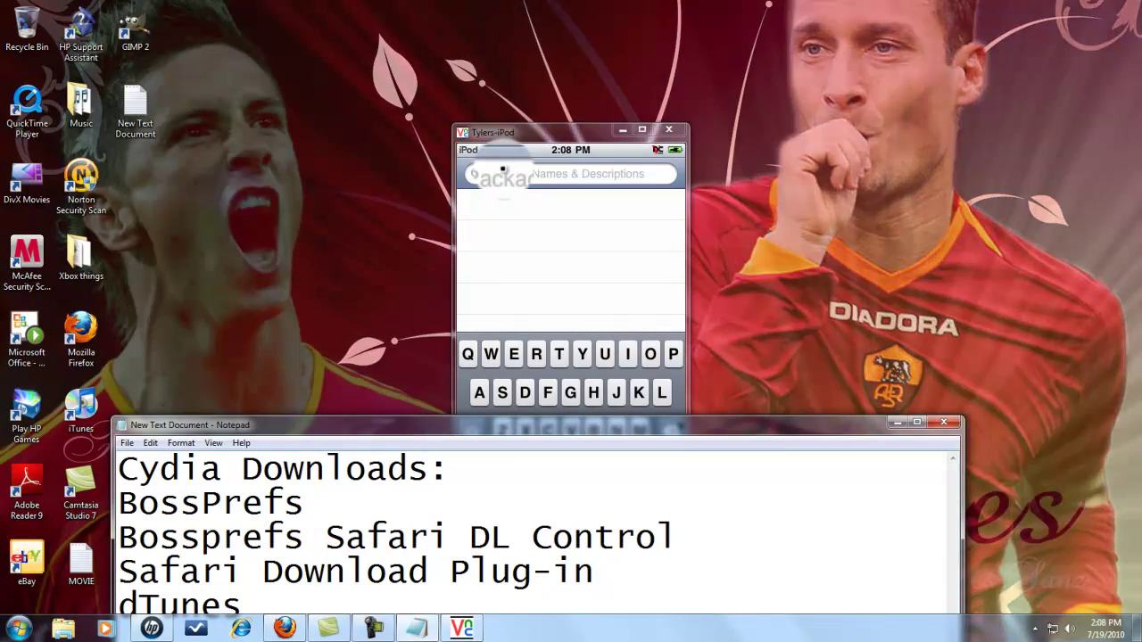
click(487, 147)
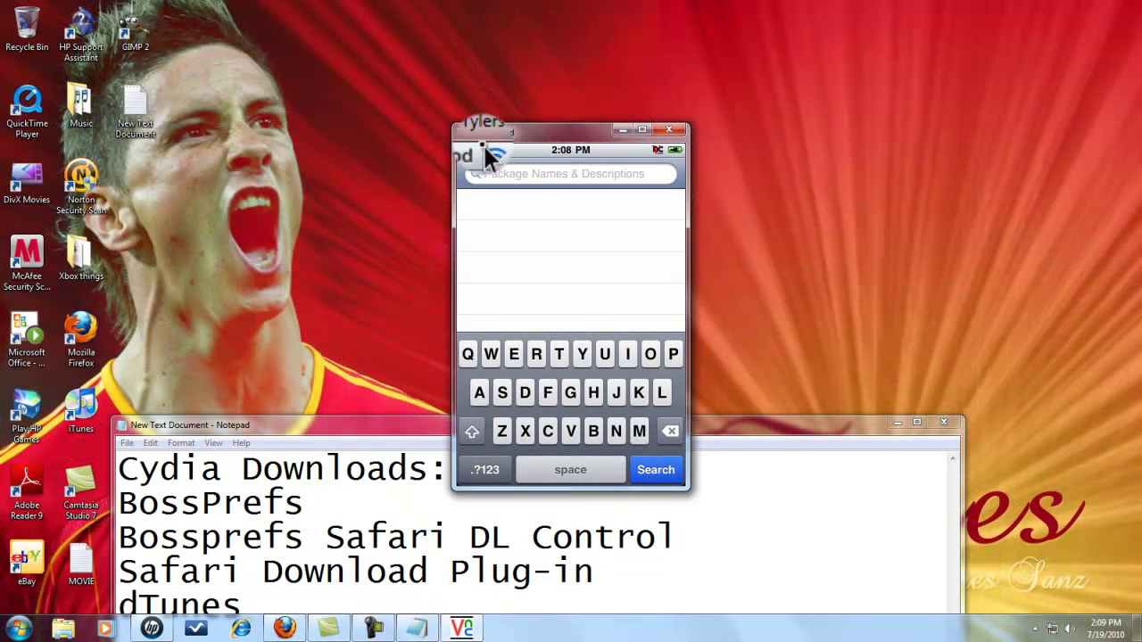
mouse_move(616, 192)
mouse_down()
mouse_move(590, 184)
mouse_move(603, 183)
mouse_up()
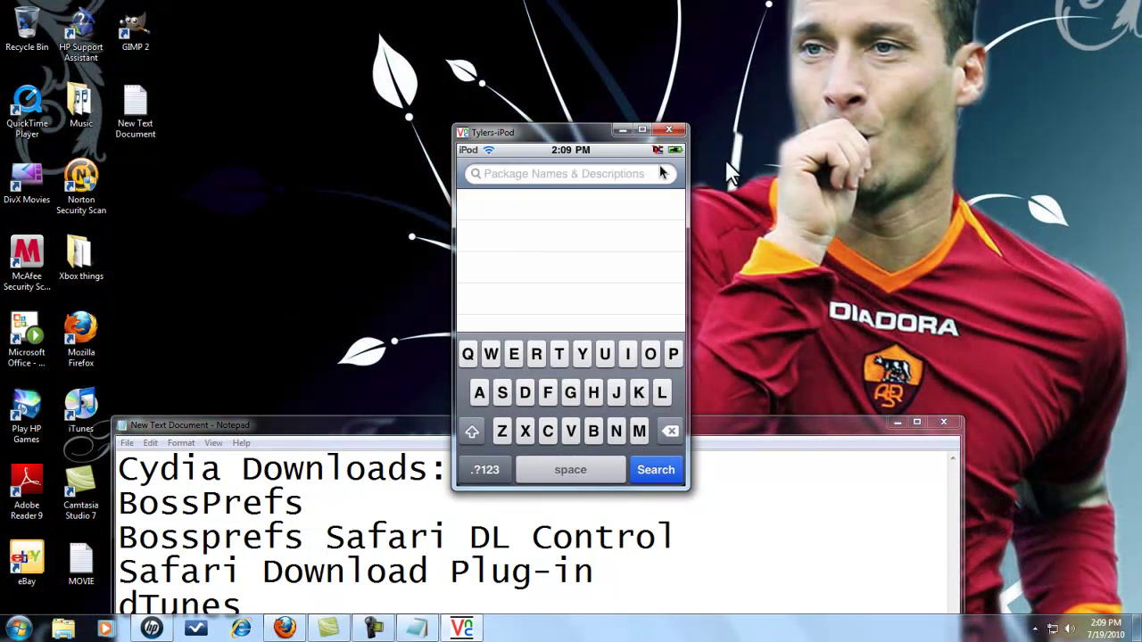
- Search the Cydia packages on the iPod for "dtunes" and open the dTunes package from ModMyi
text(d)
click(479, 392)
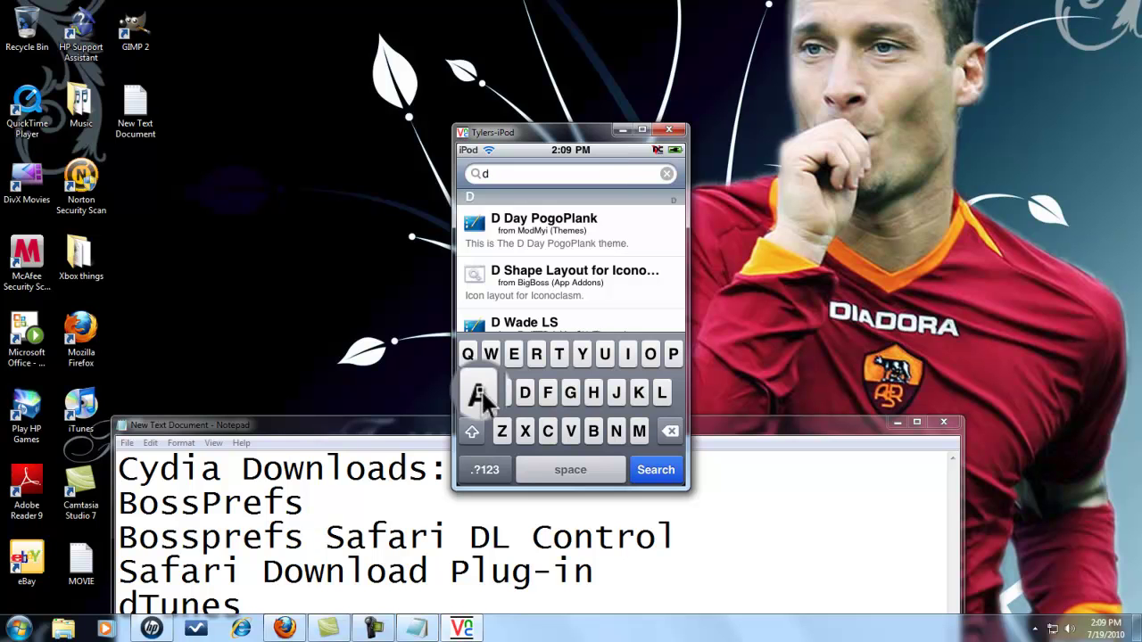
text(tun)
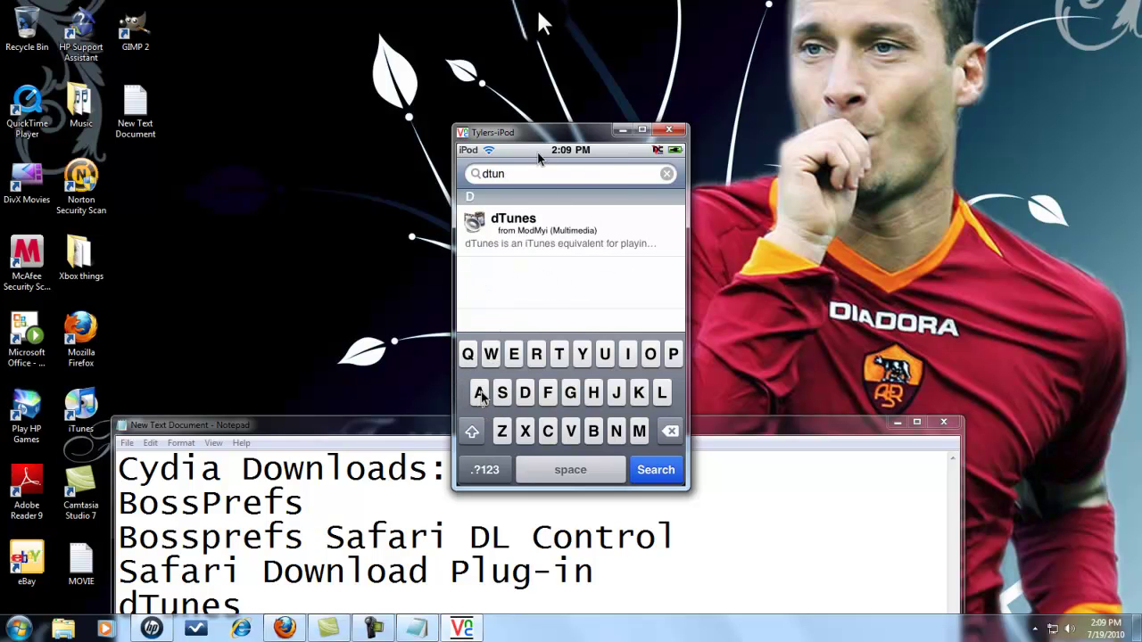
text(es)
click(548, 250)
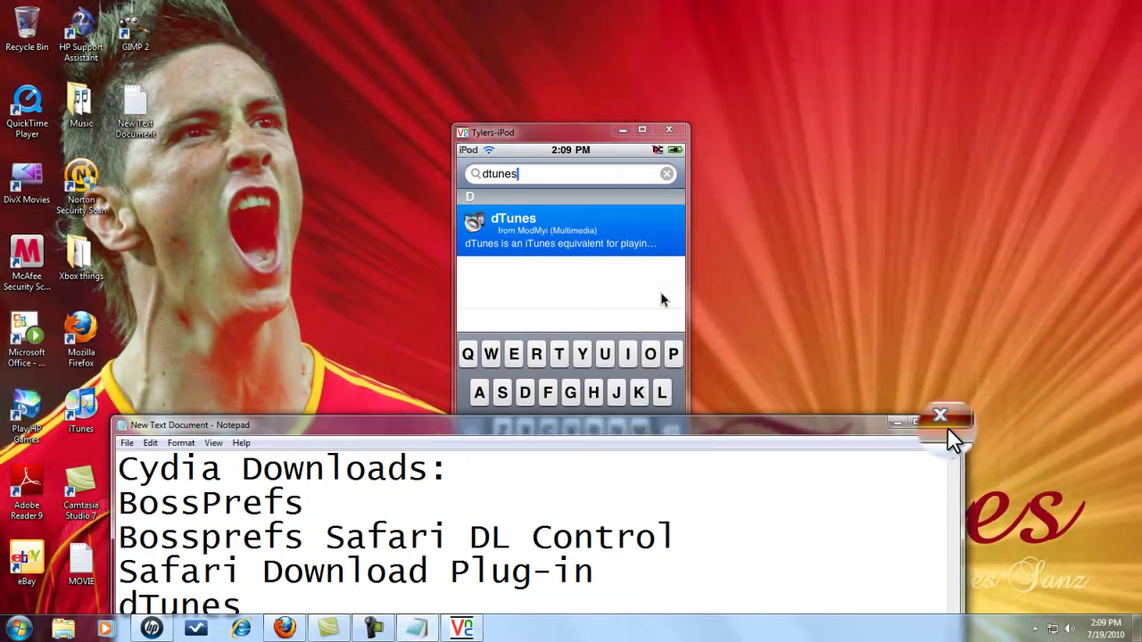
- Close the Notepad note without saving it and install the dTunes package in Cydia, confirming the installation
click(942, 422)
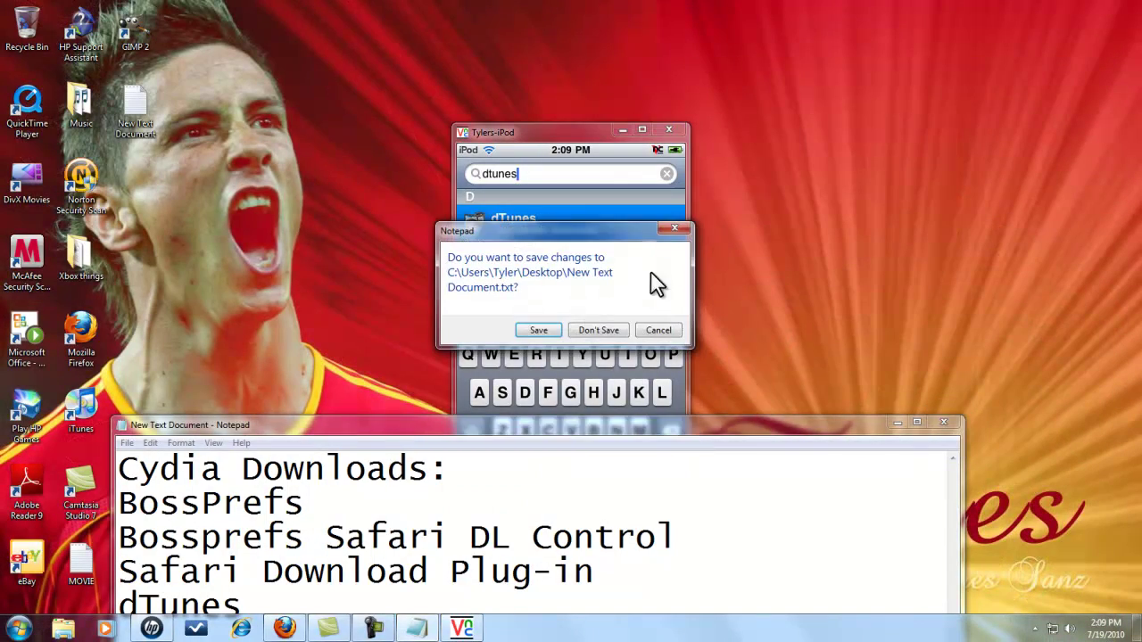
click(612, 330)
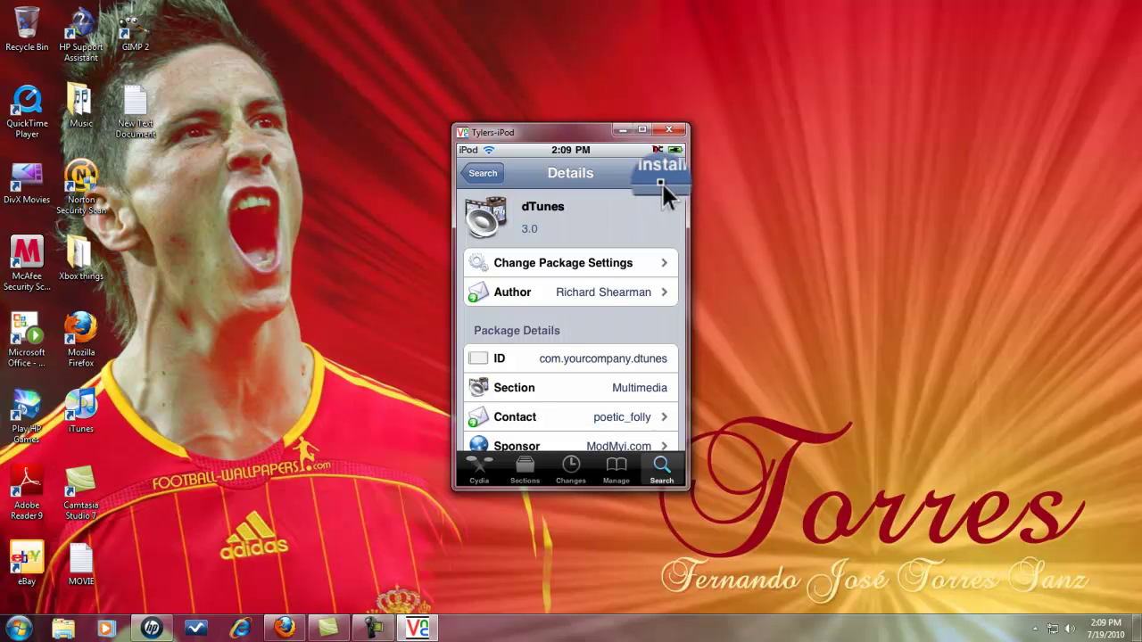
click(662, 184)
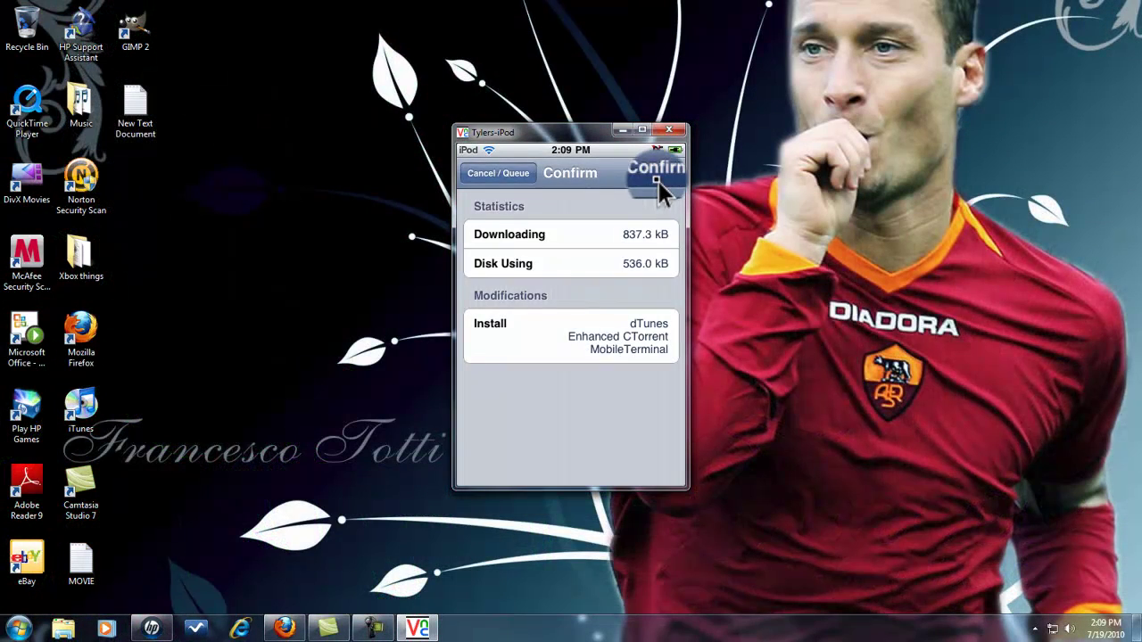
click(658, 181)
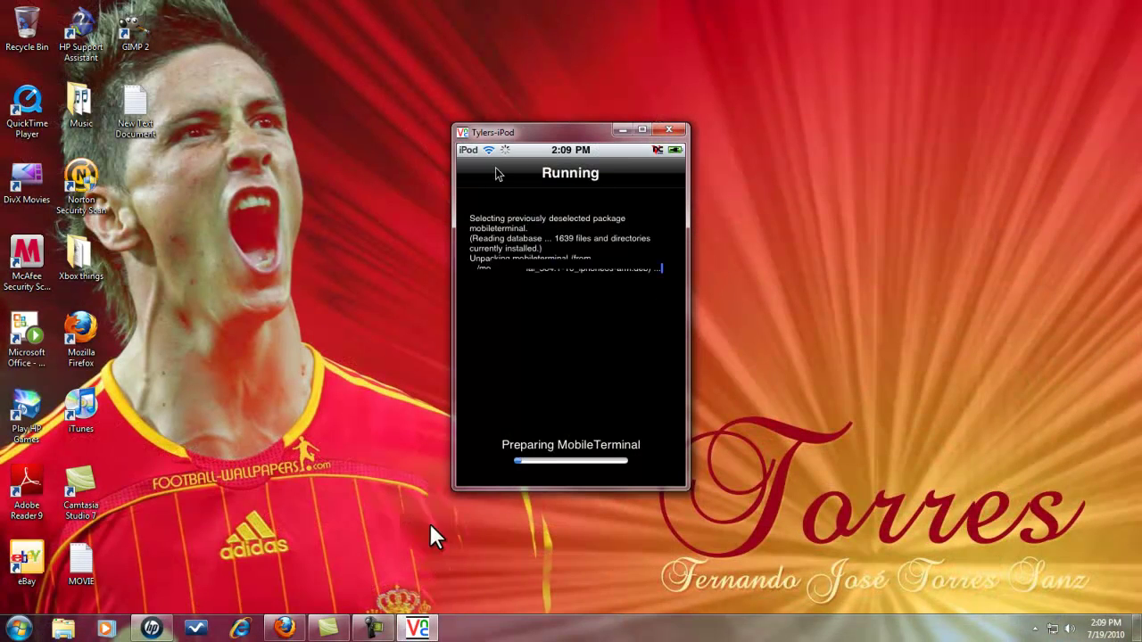
click(365, 625)
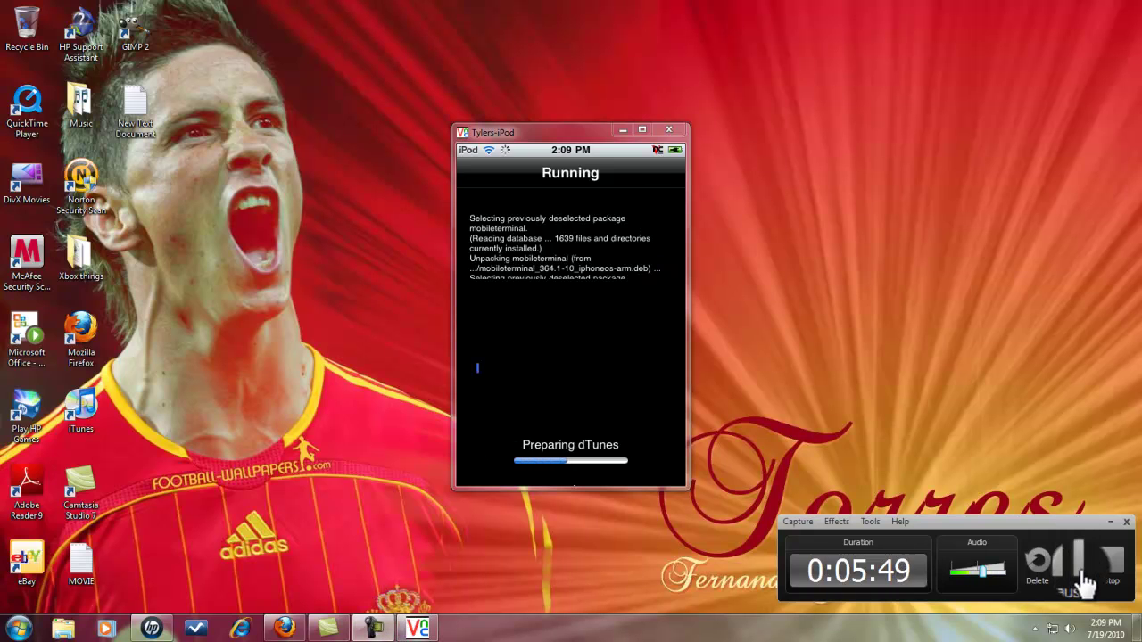
click(1084, 582)
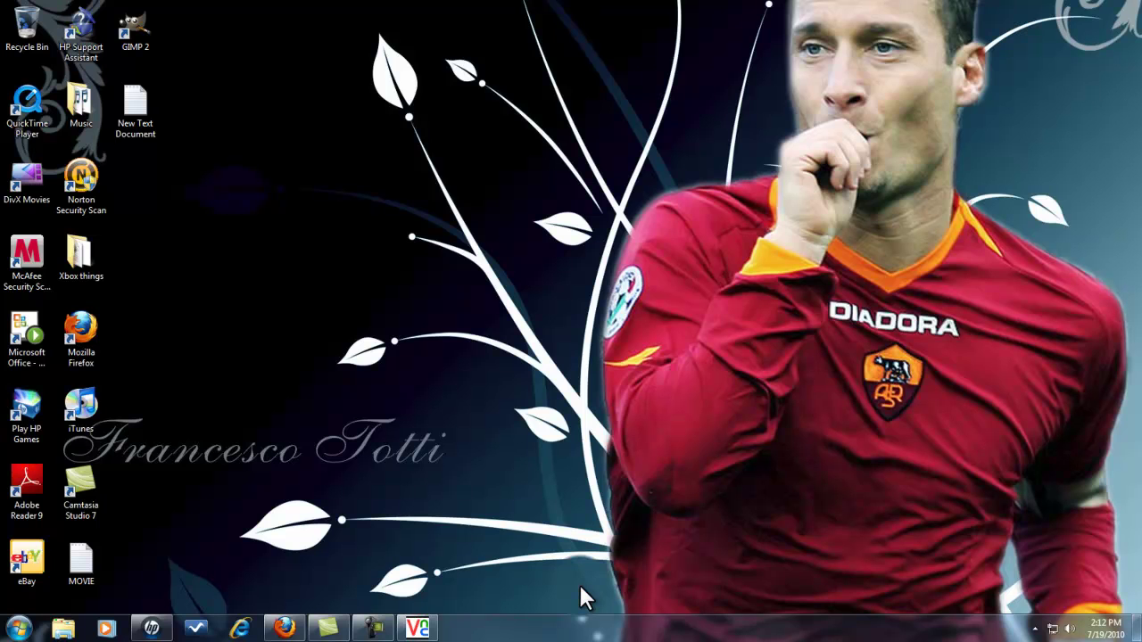
- Switch to Firefox and view the Movies page of tysiphonehelp.com from its beginning
click(297, 637)
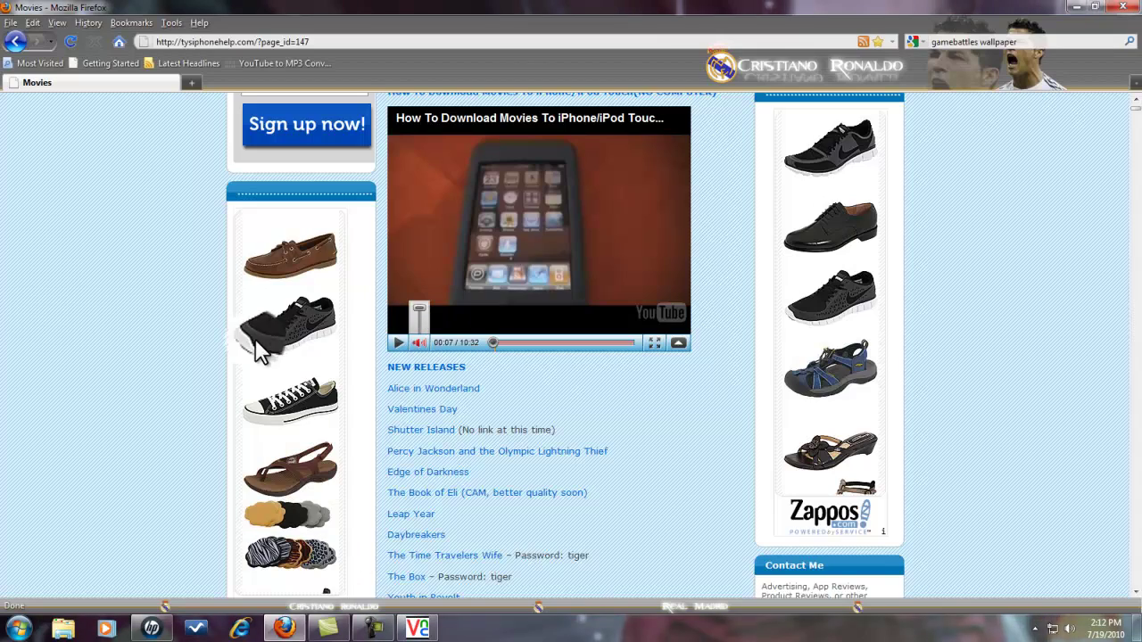
scroll(74, 327, up, 5)
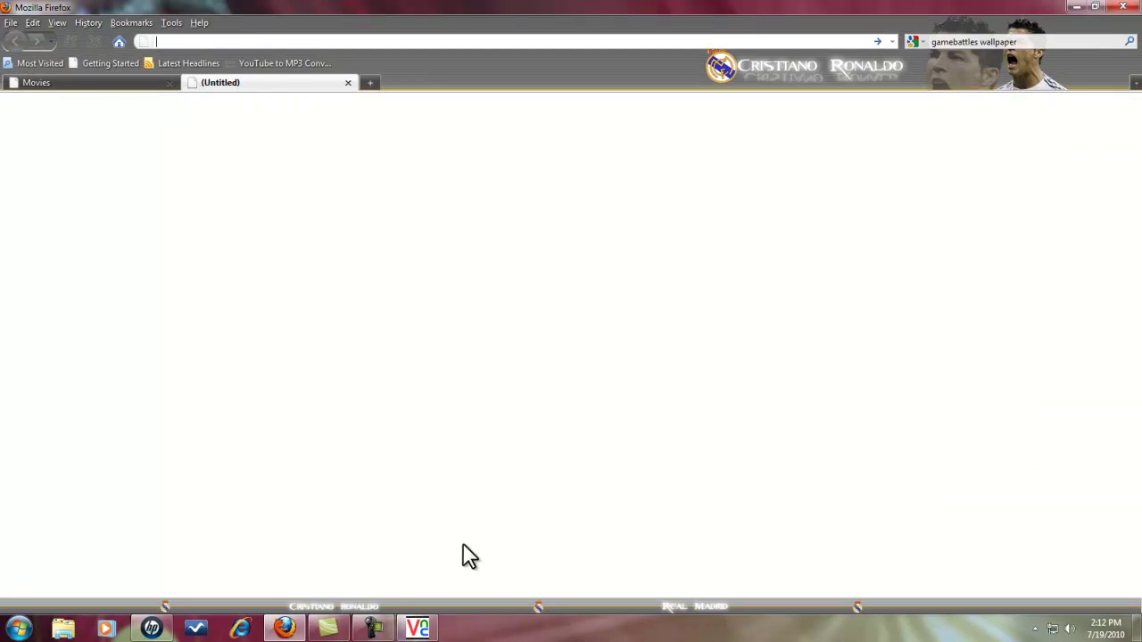
click(373, 628)
click(1069, 558)
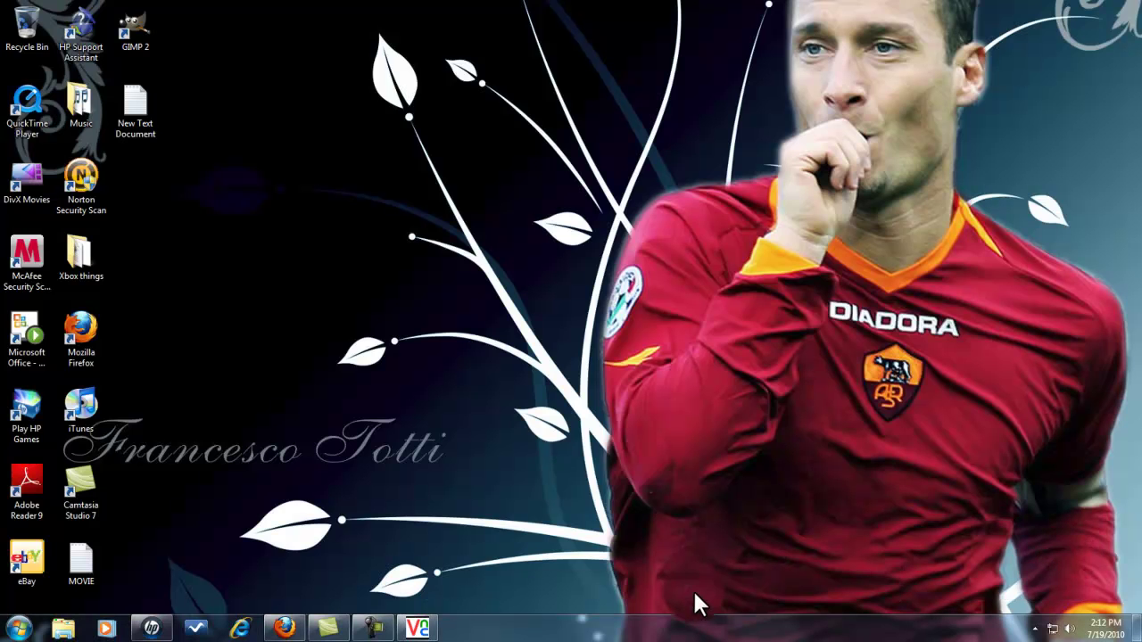
- Return to Firefox and close the YouTube video's tab to show the tysiphonehelp.com Movies page
click(297, 630)
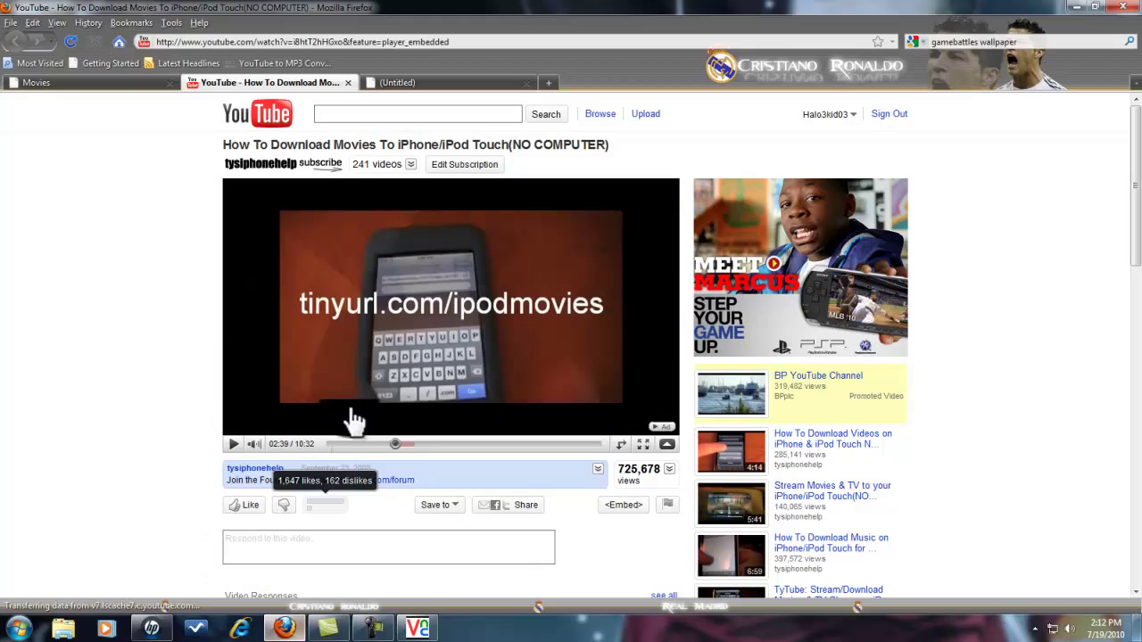
drag(287, 83, 353, 83)
click(350, 84)
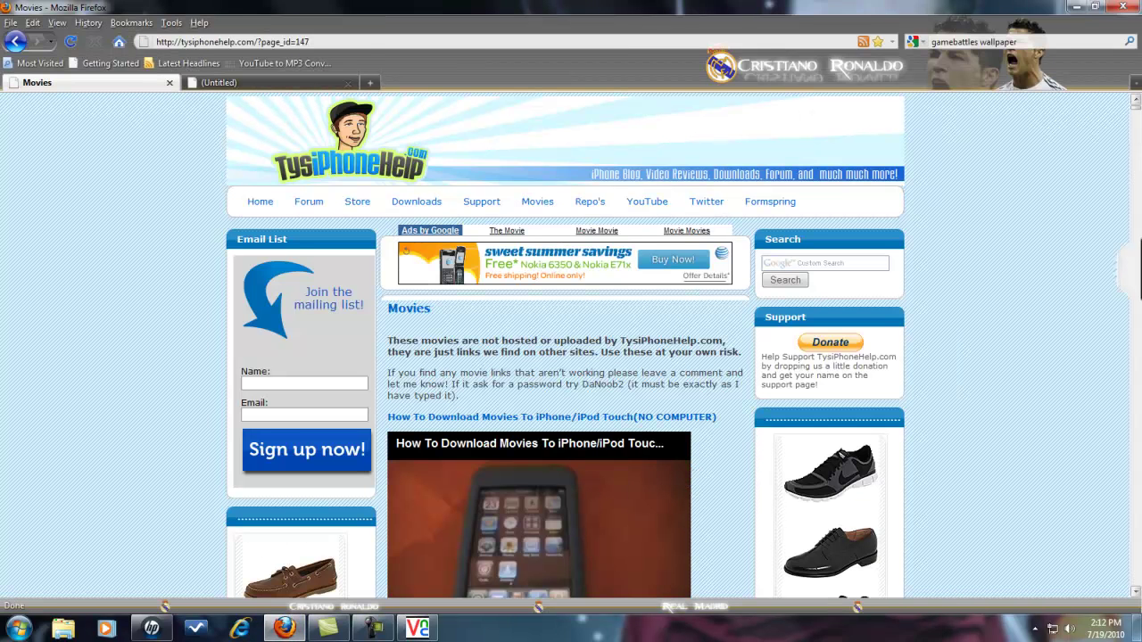
- Look through the alphabetical movie links on the tysiphonehelp.com Movies page, and minimize Firefox
drag(1135, 106, 1134, 140)
click(1134, 104)
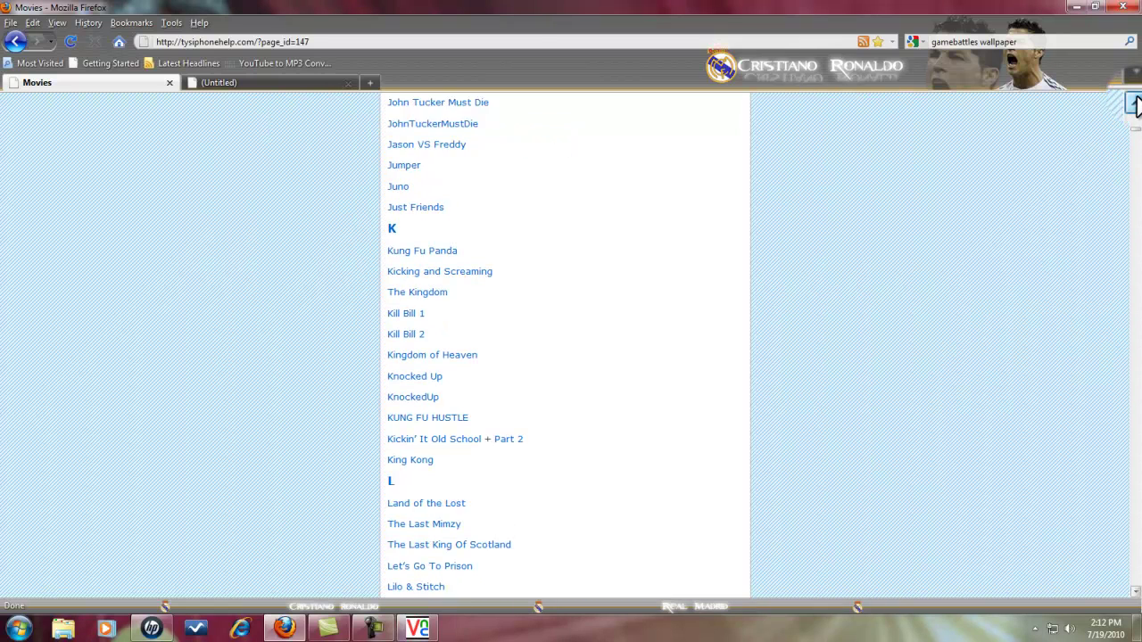
drag(1134, 104, 1134, 116)
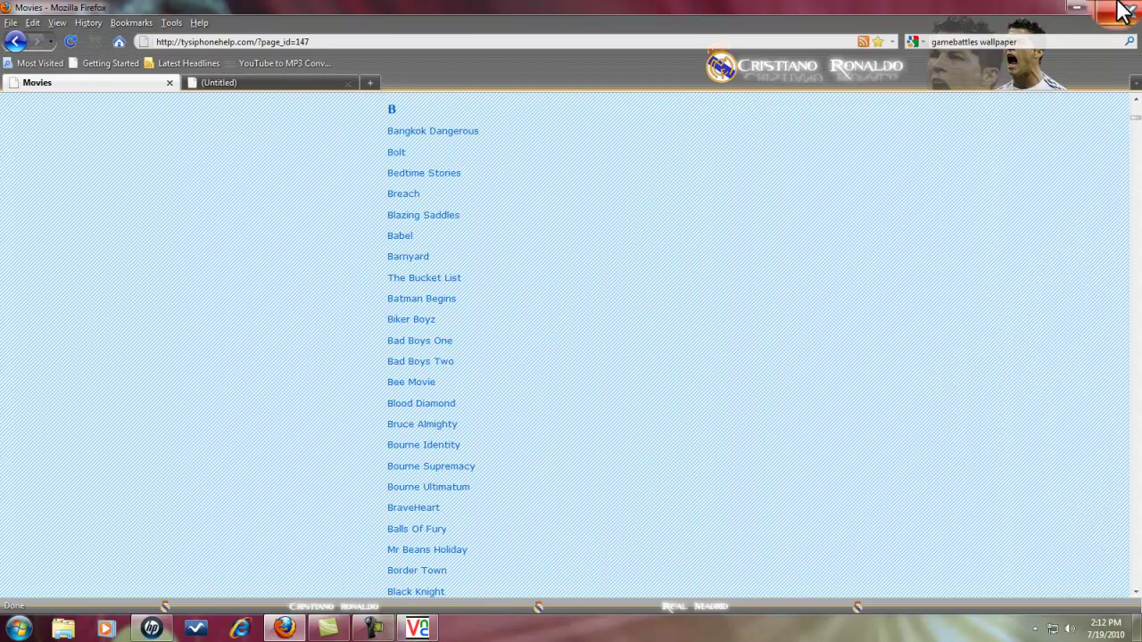
click(1080, 11)
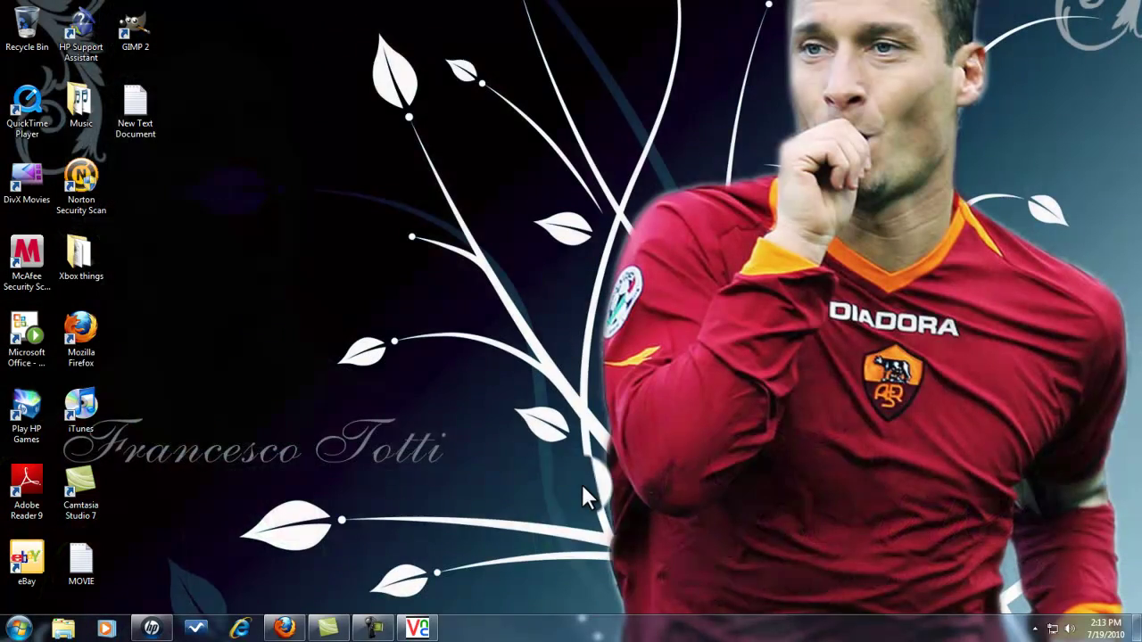
- Switch to the iPod's VNC window and load the tysiphonehelp.com Movies page in the iPod's Safari
click(417, 629)
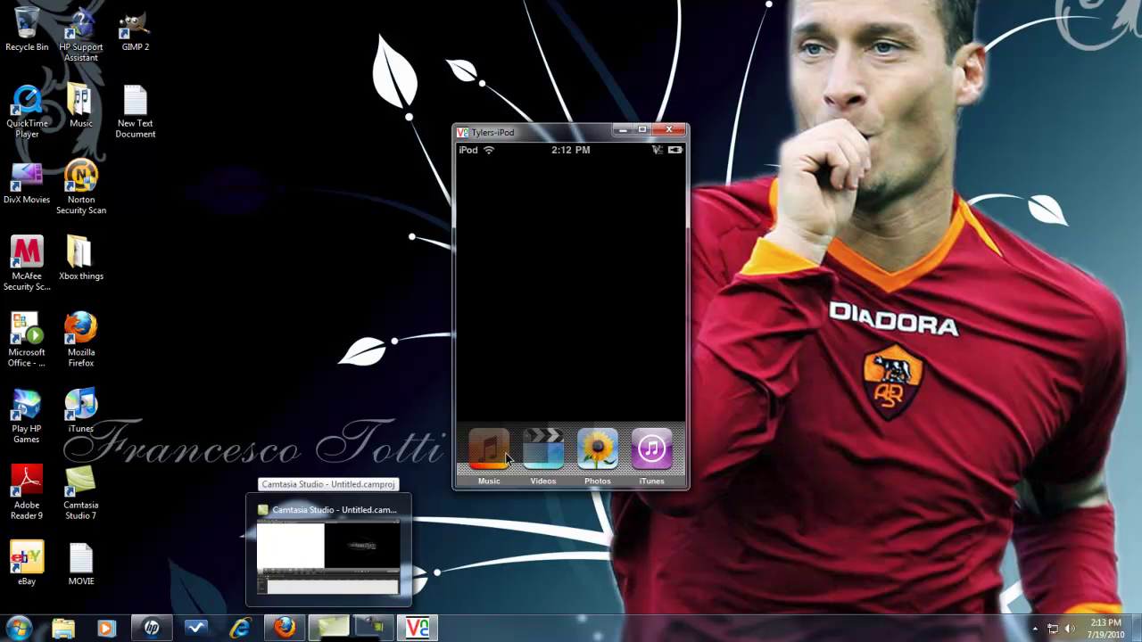
click(506, 458)
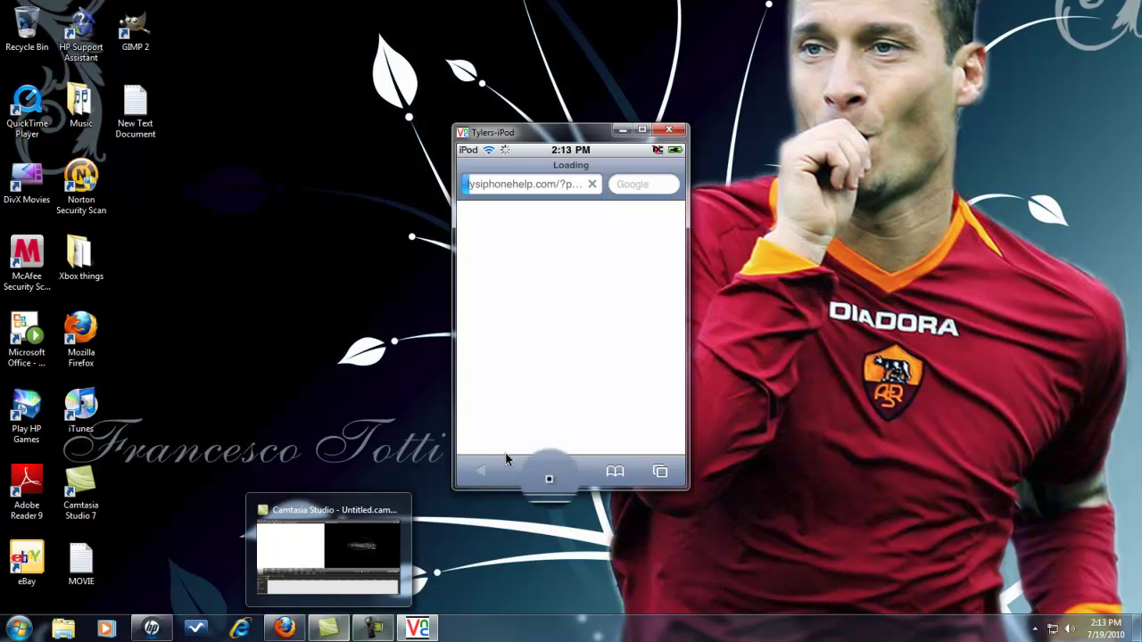
click(621, 190)
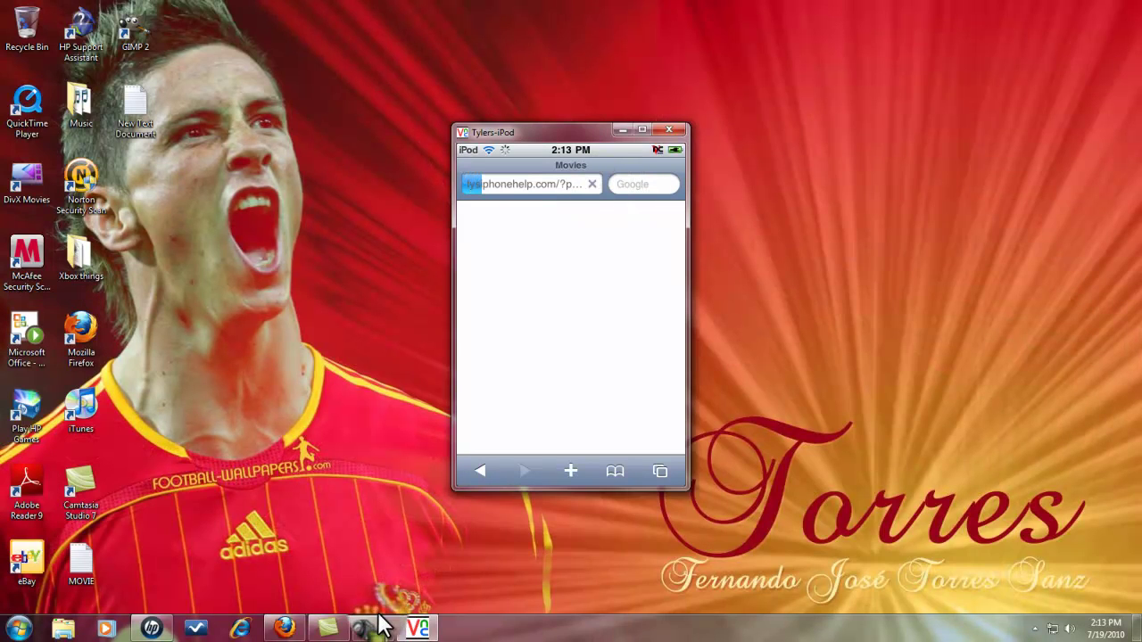
click(373, 628)
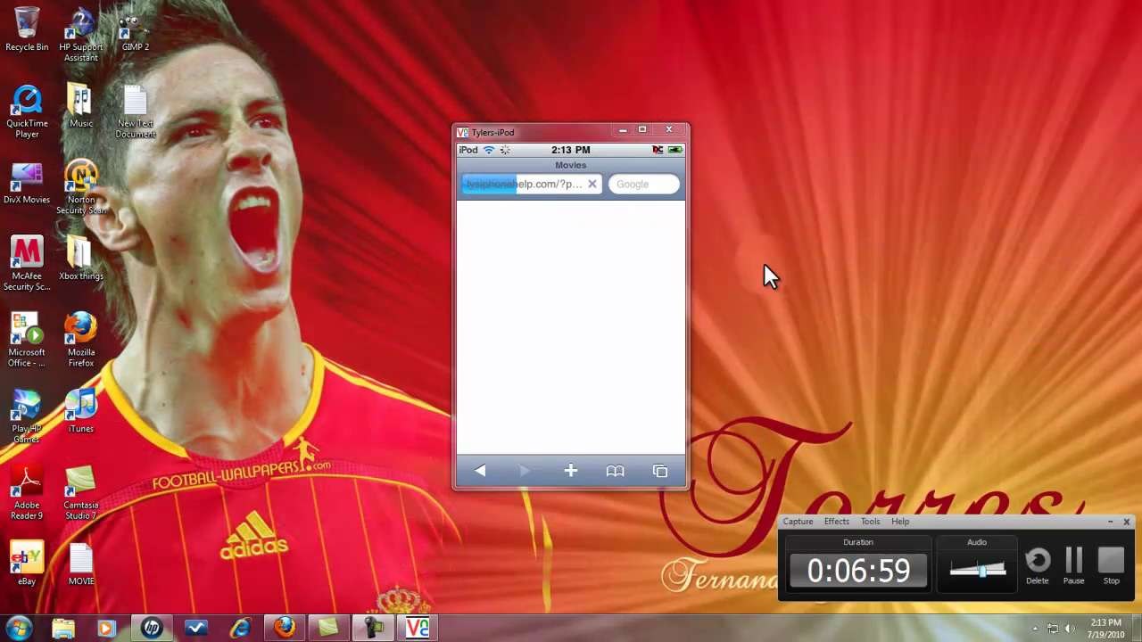
click(1109, 522)
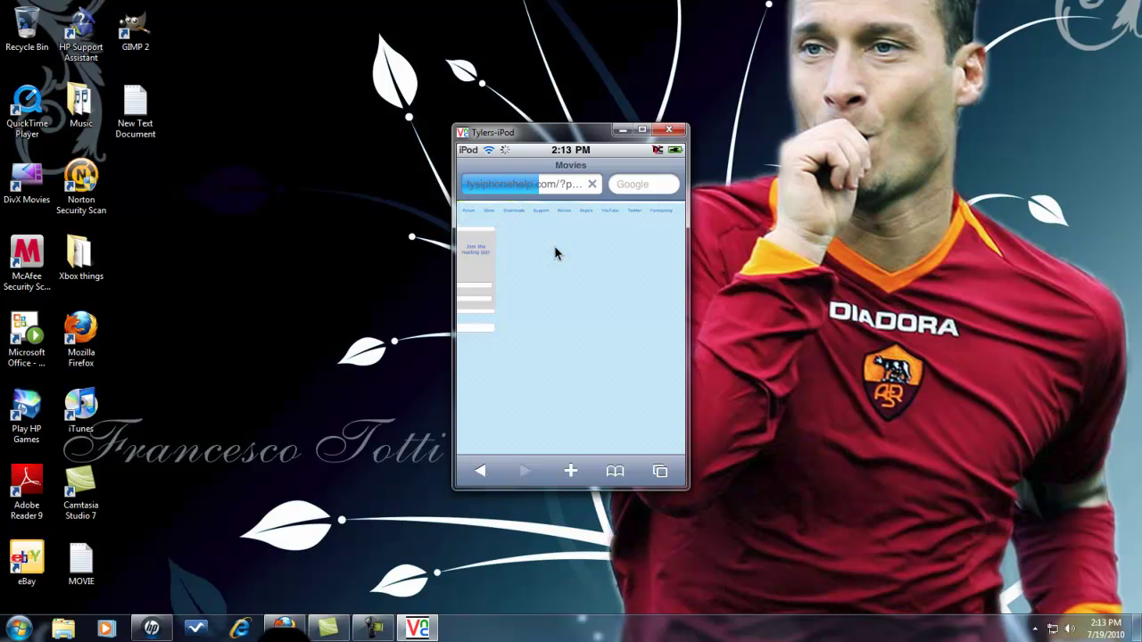
click(366, 629)
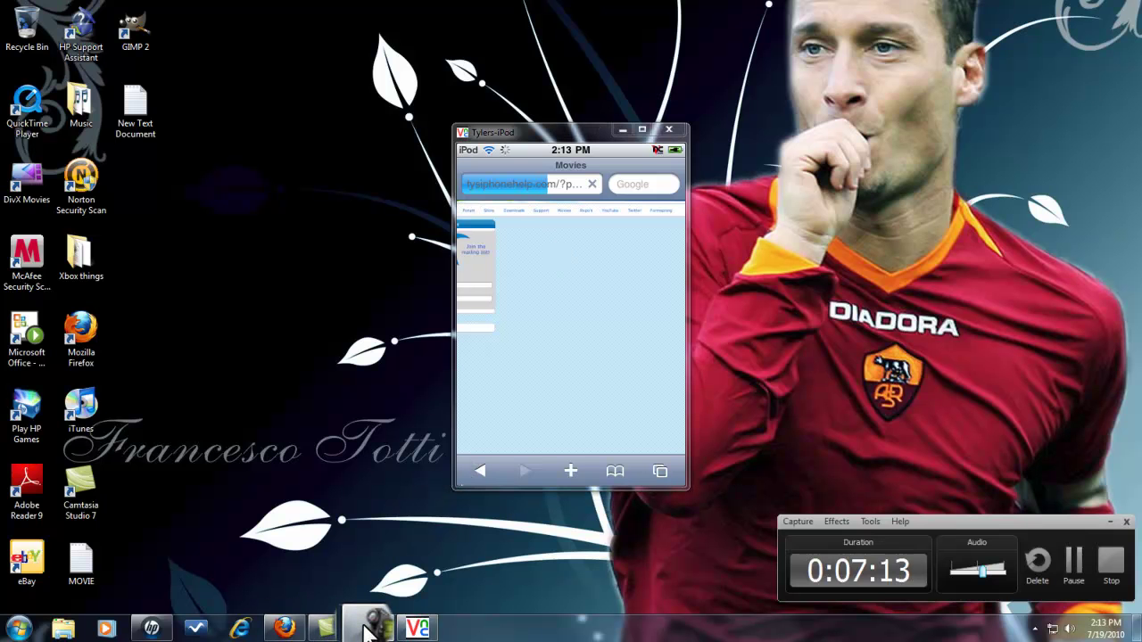
click(366, 627)
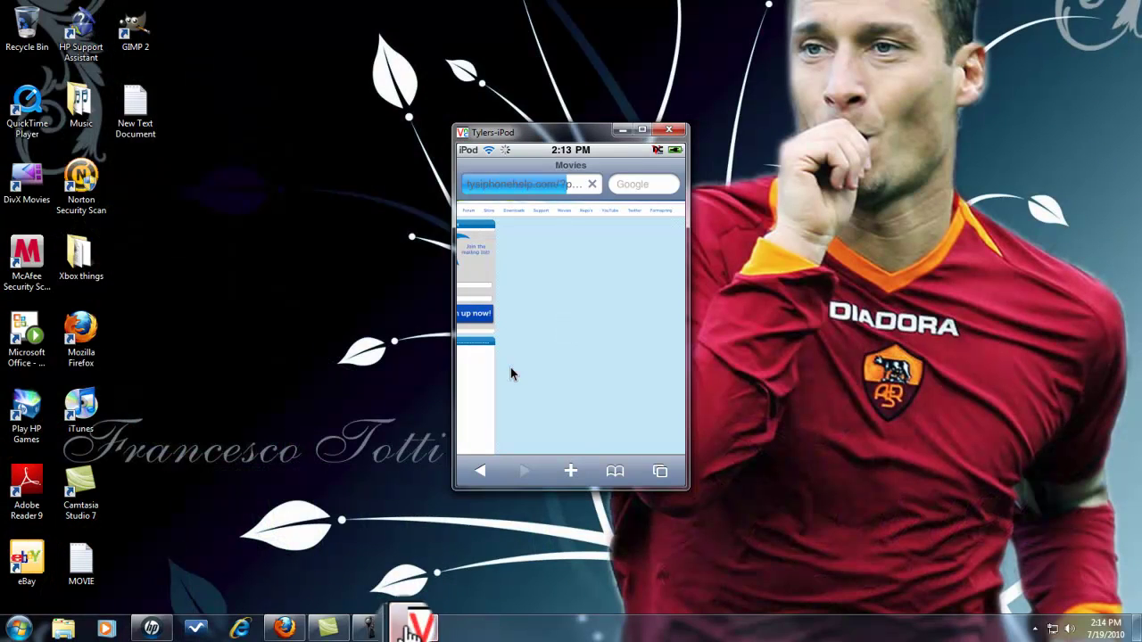
click(373, 628)
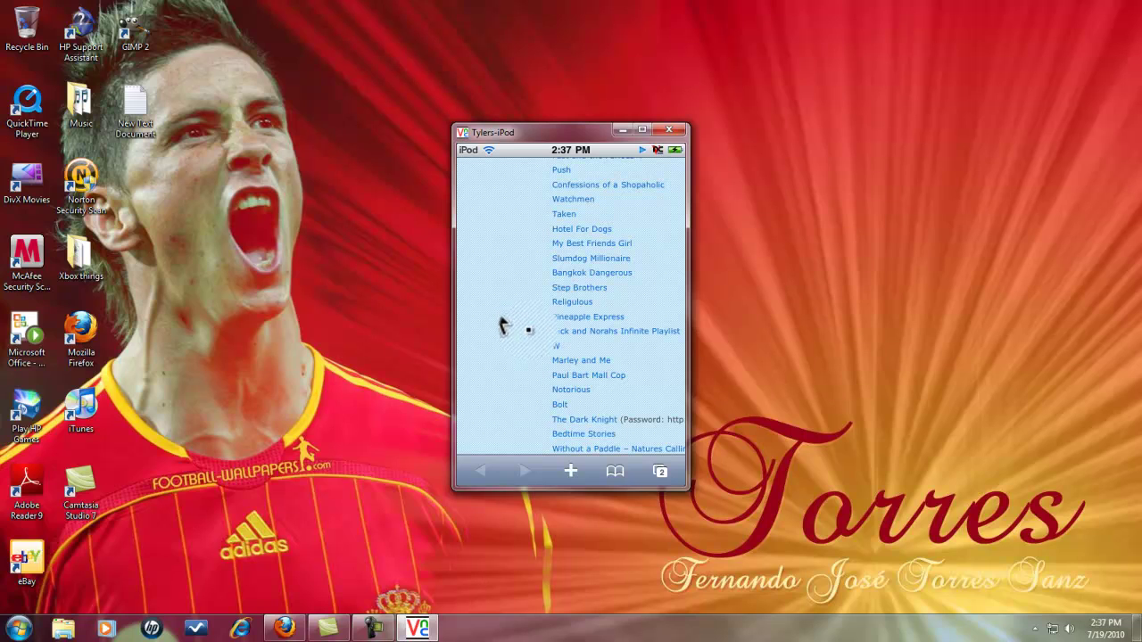
- Browse the movie links in the iPod's Safari and open the Step Brothers link to its Megaupload page
drag(562, 310, 589, 272)
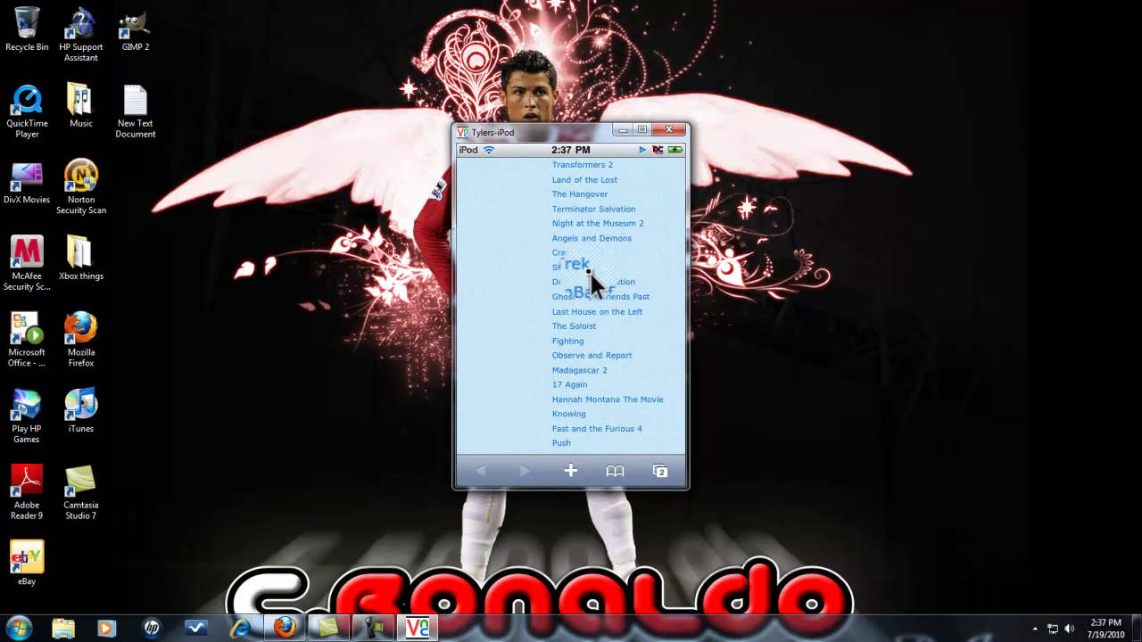
scroll(589, 270, up, 3)
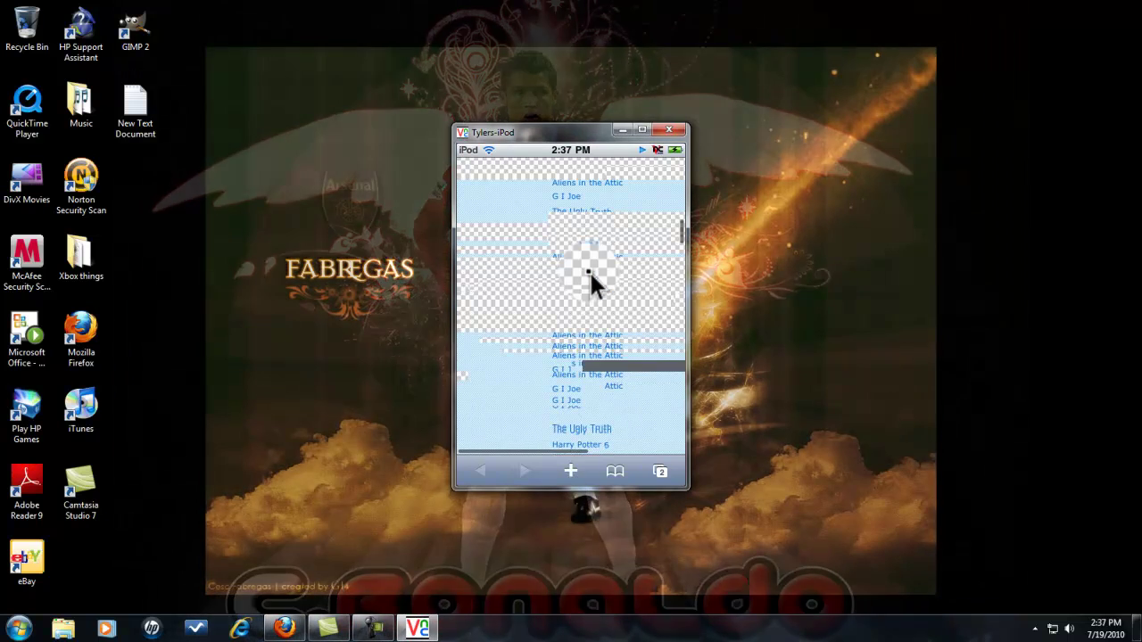
drag(588, 271, 589, 270)
scroll(588, 270, down, 5)
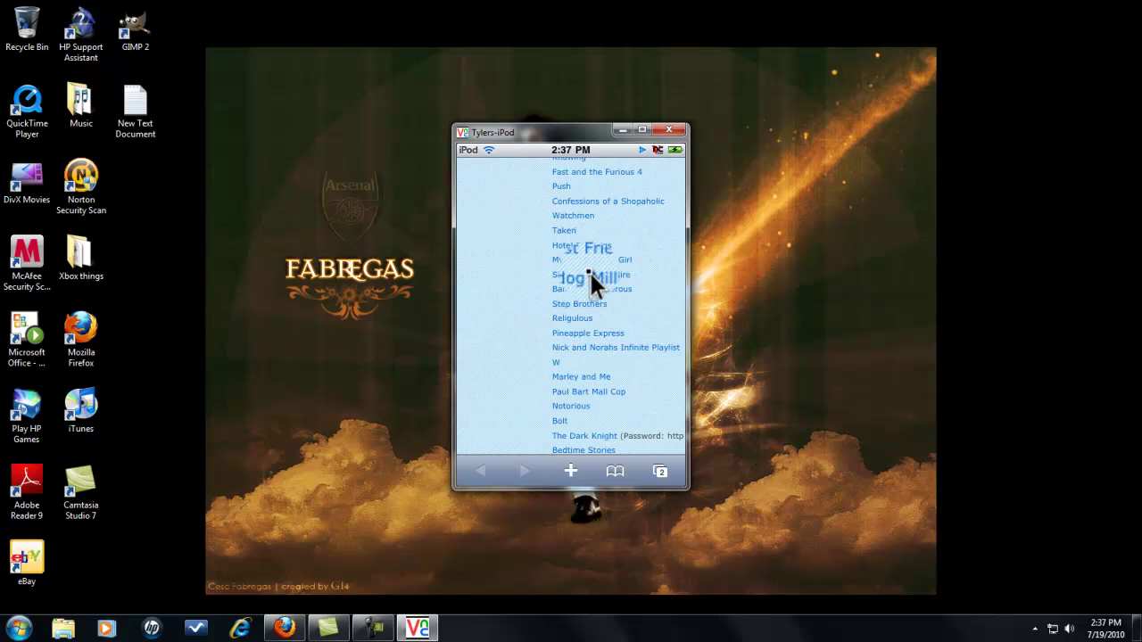
scroll(589, 271, down, 1)
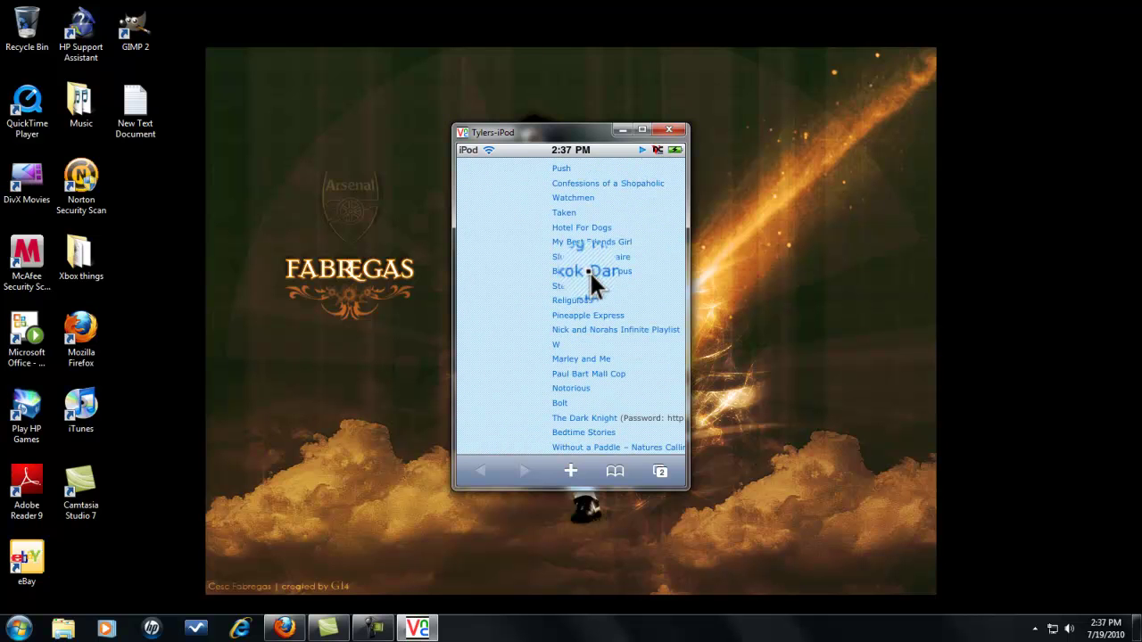
drag(589, 270, 588, 270)
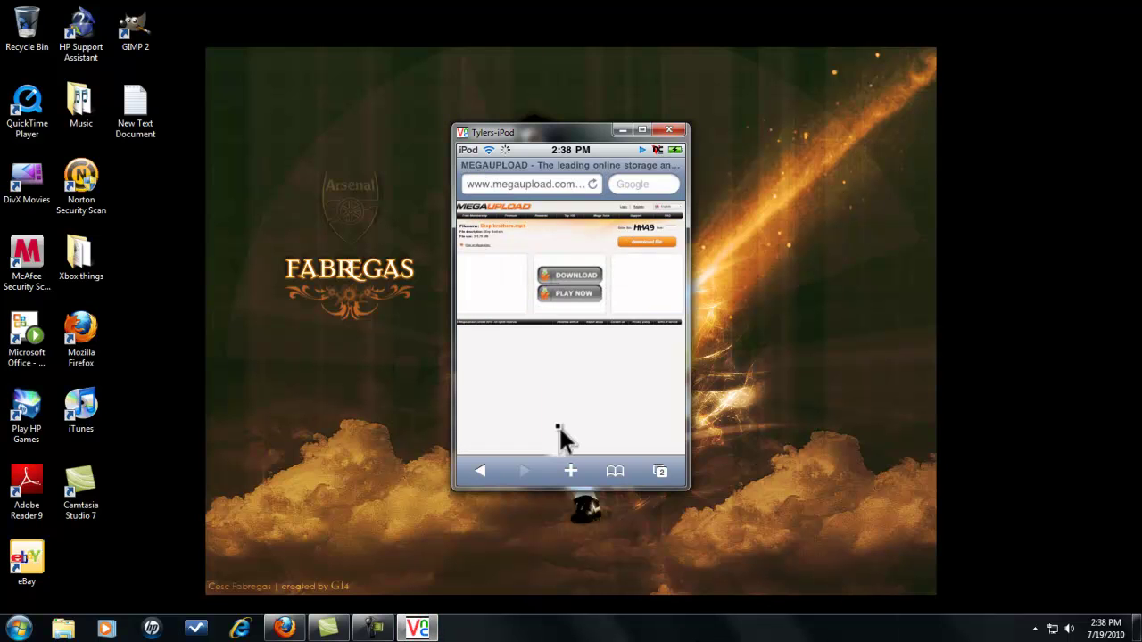
- Fill in the complete captcha code on the Megaupload page for Step brothers.mp4 and submit it
double_click(559, 427)
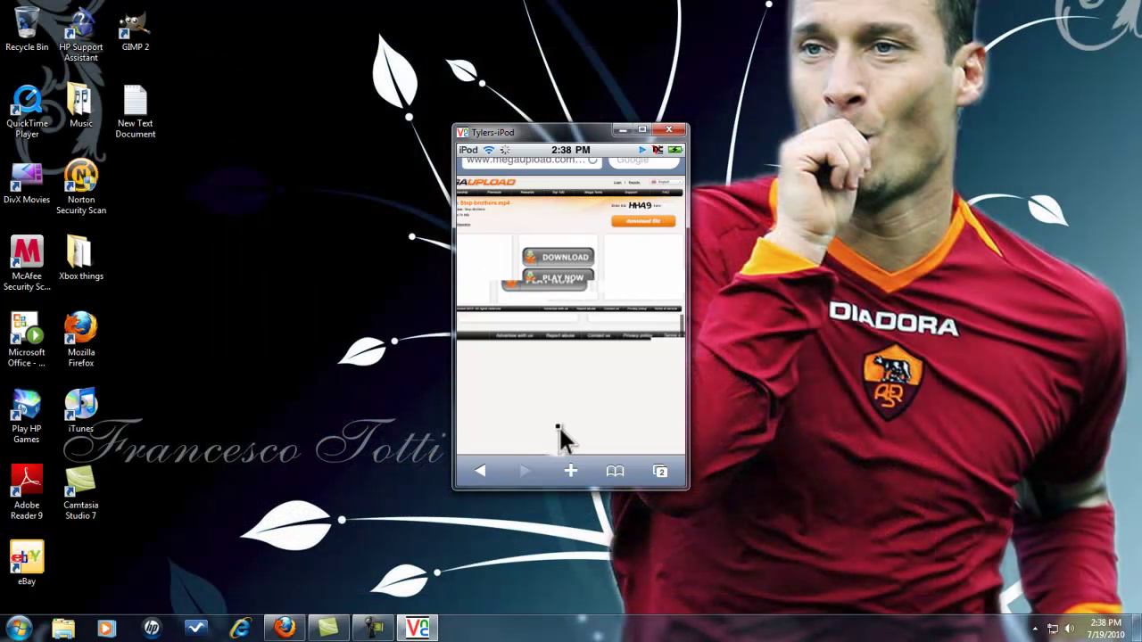
double_click(558, 428)
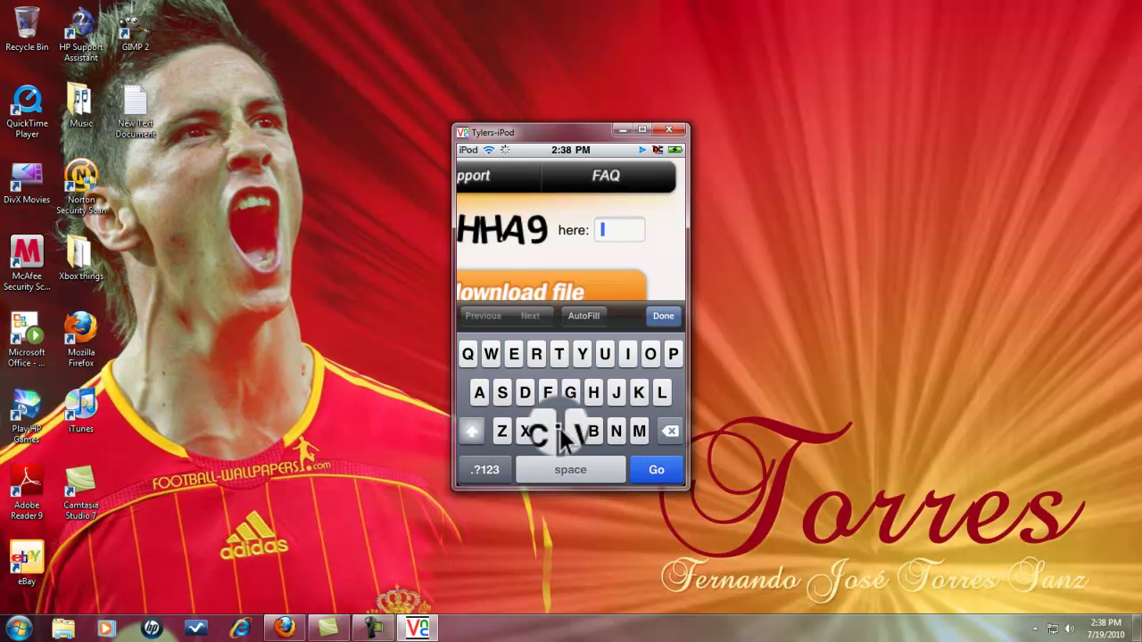
text(ha9)
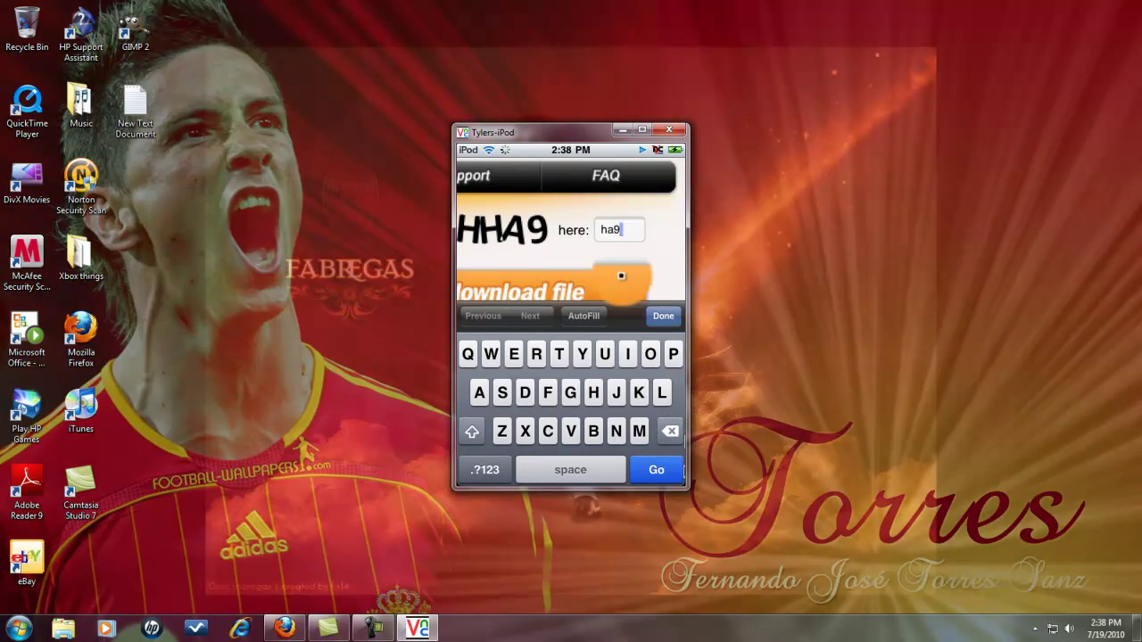
click(609, 236)
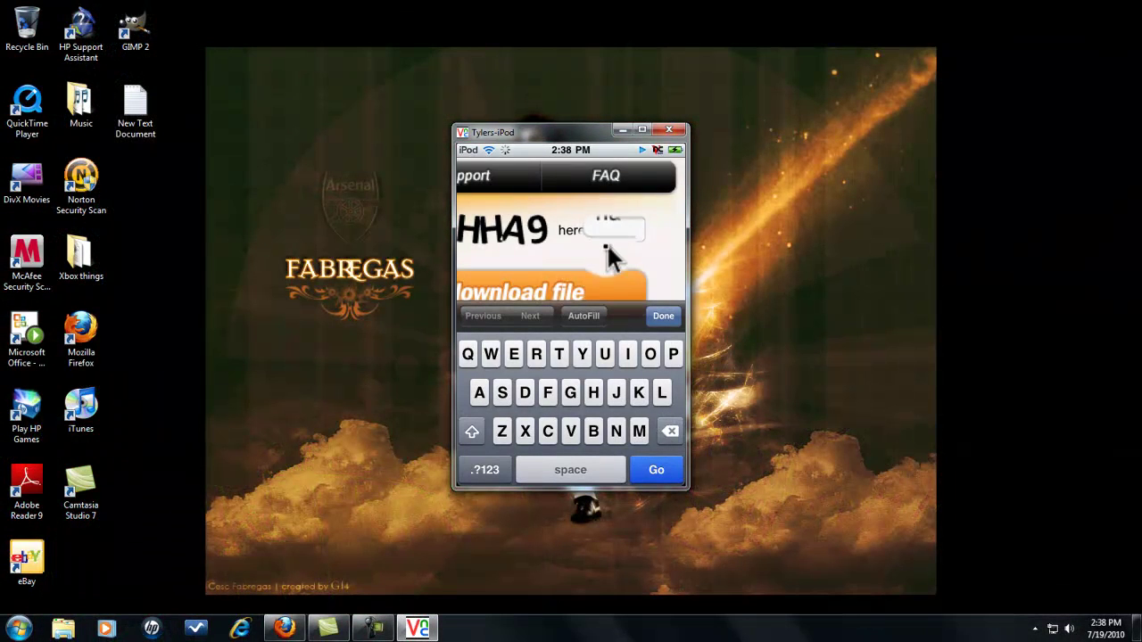
drag(611, 230, 601, 230)
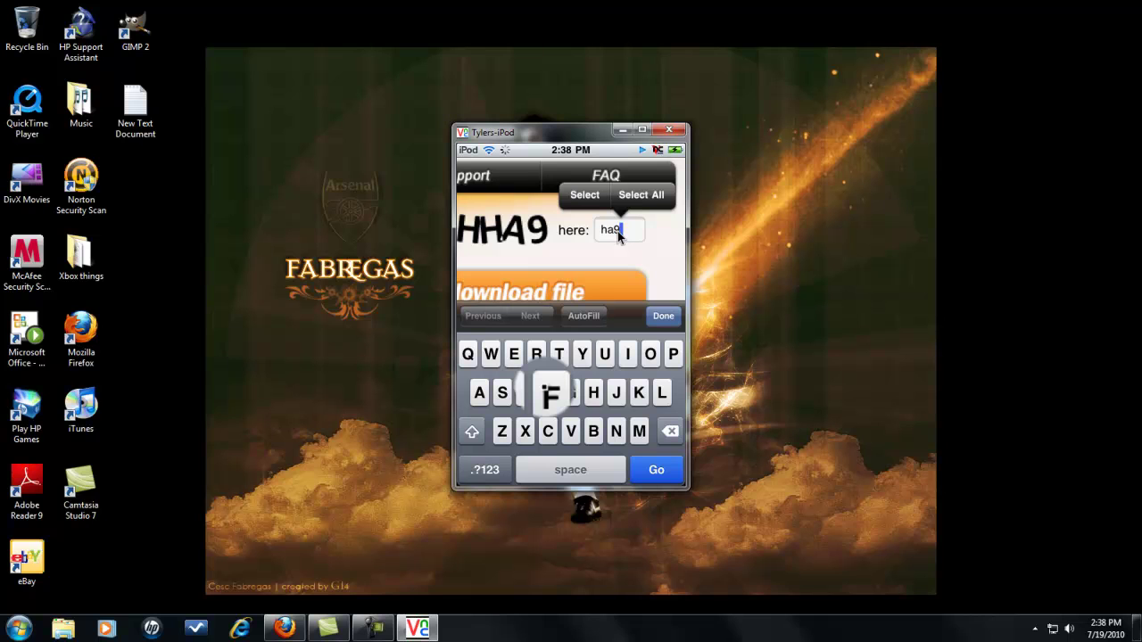
double_click(618, 231)
key(BackSpace)
text(h)
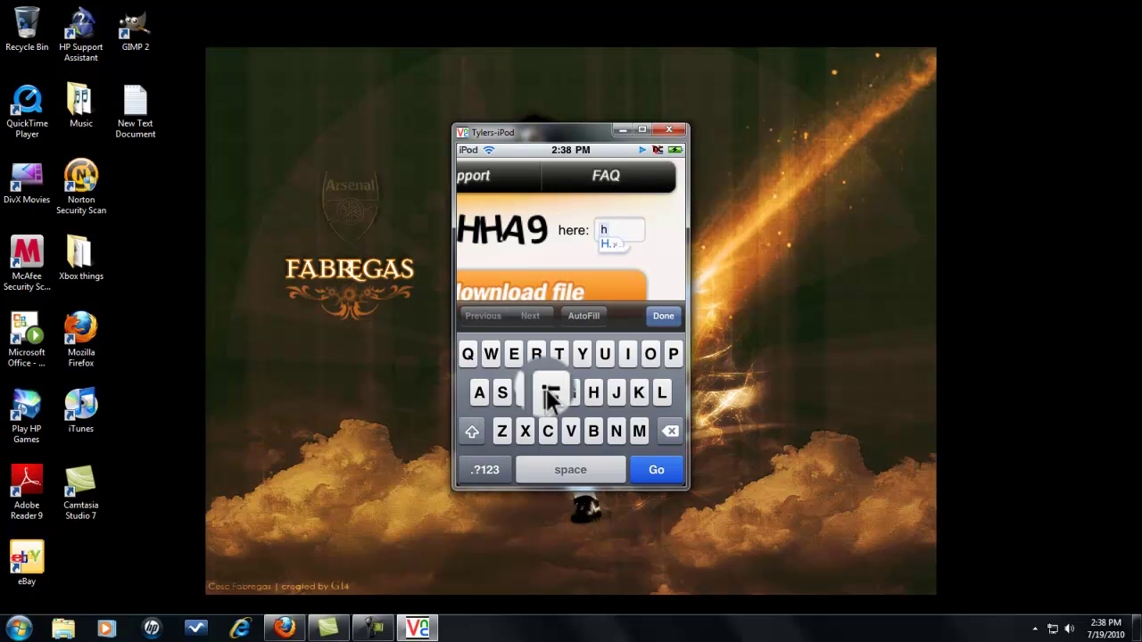
text(ha)
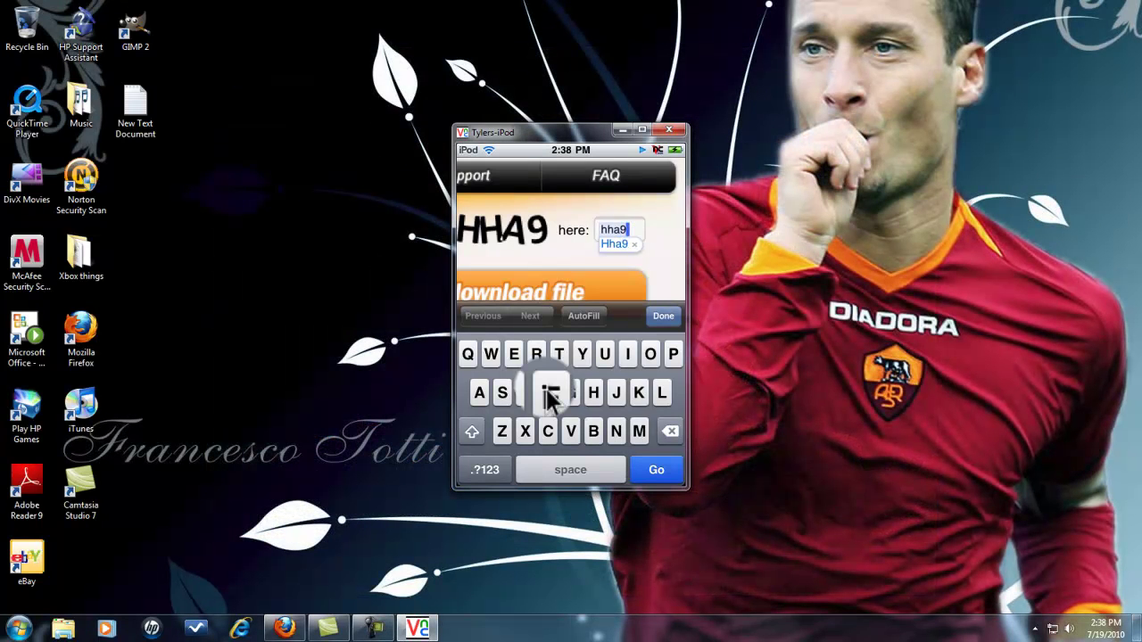
text(9)
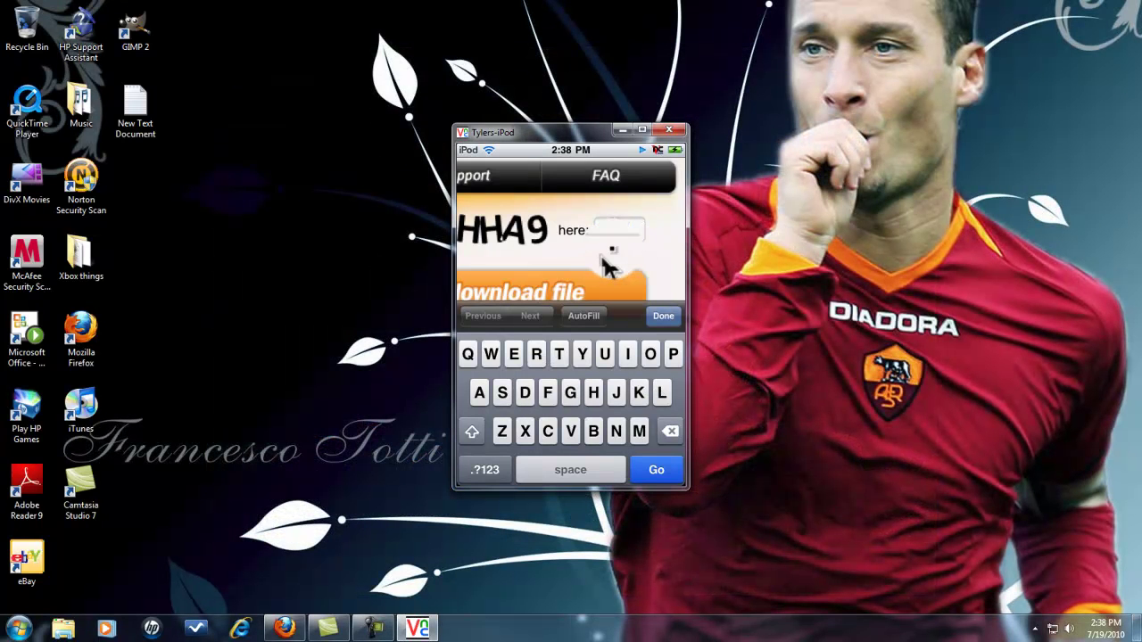
text(9)
key(Return)
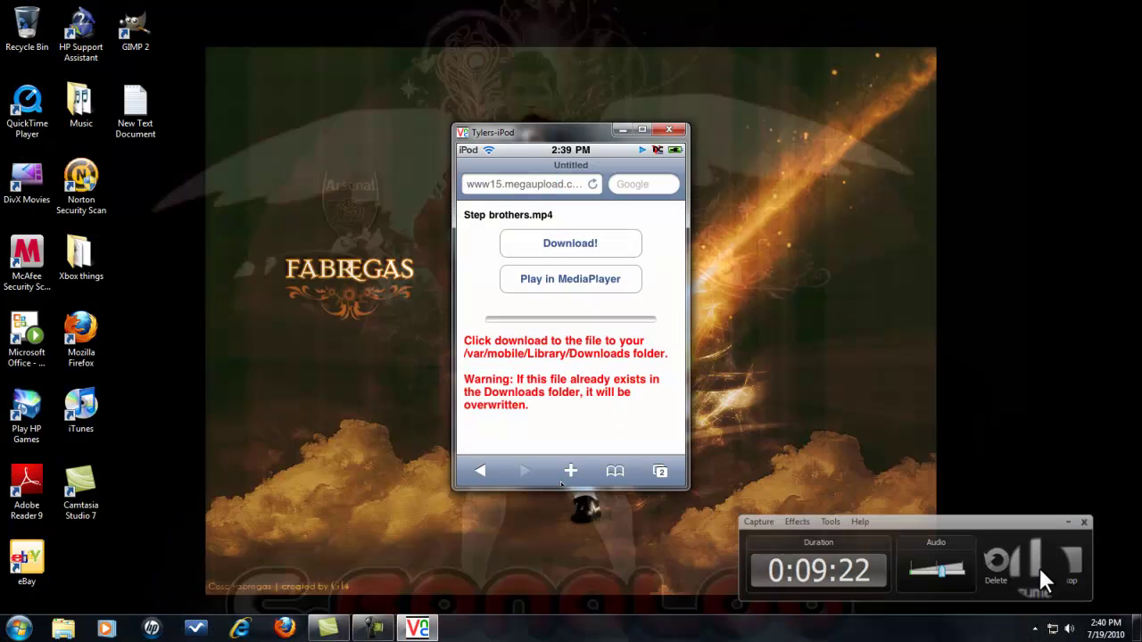
- Download Step brothers.mp4 to the iPod's Downloads folder
click(1039, 565)
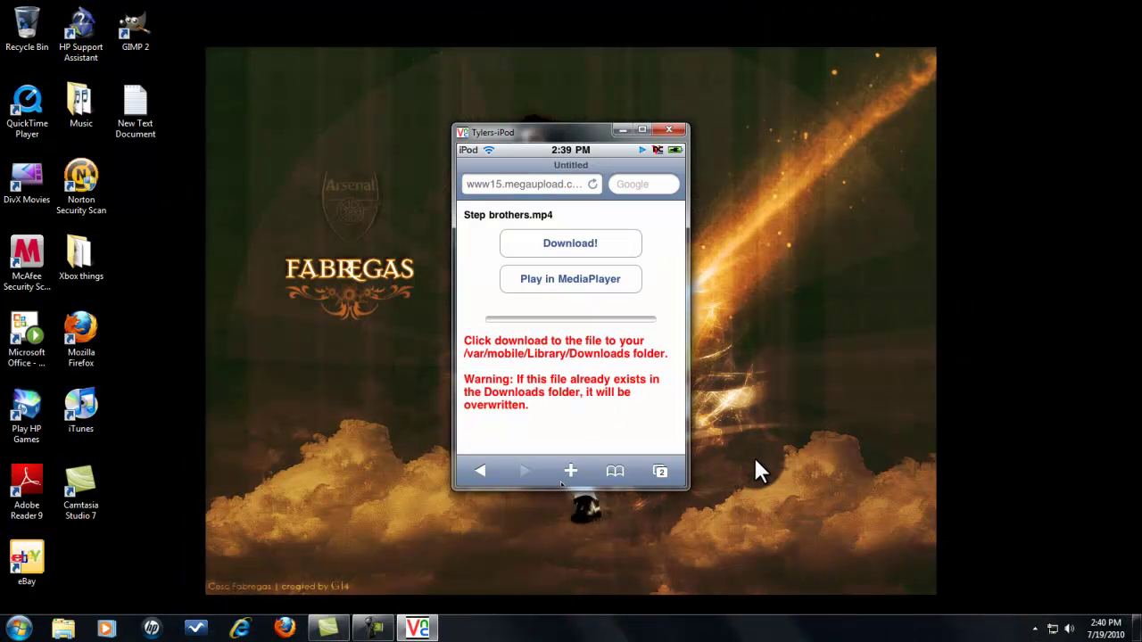
click(553, 242)
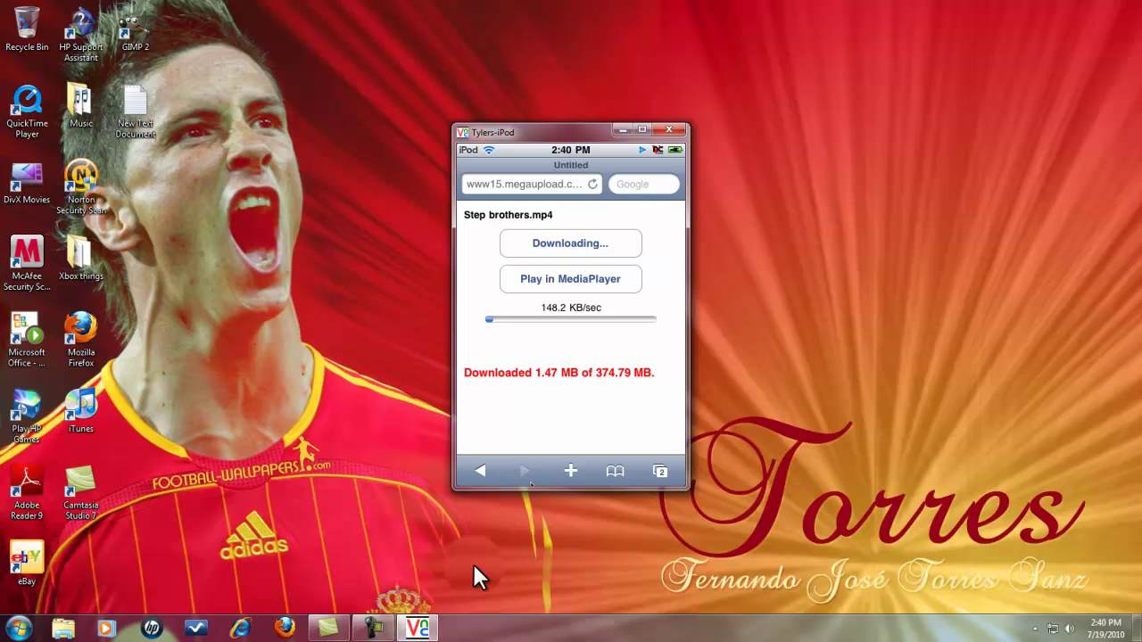
click(373, 627)
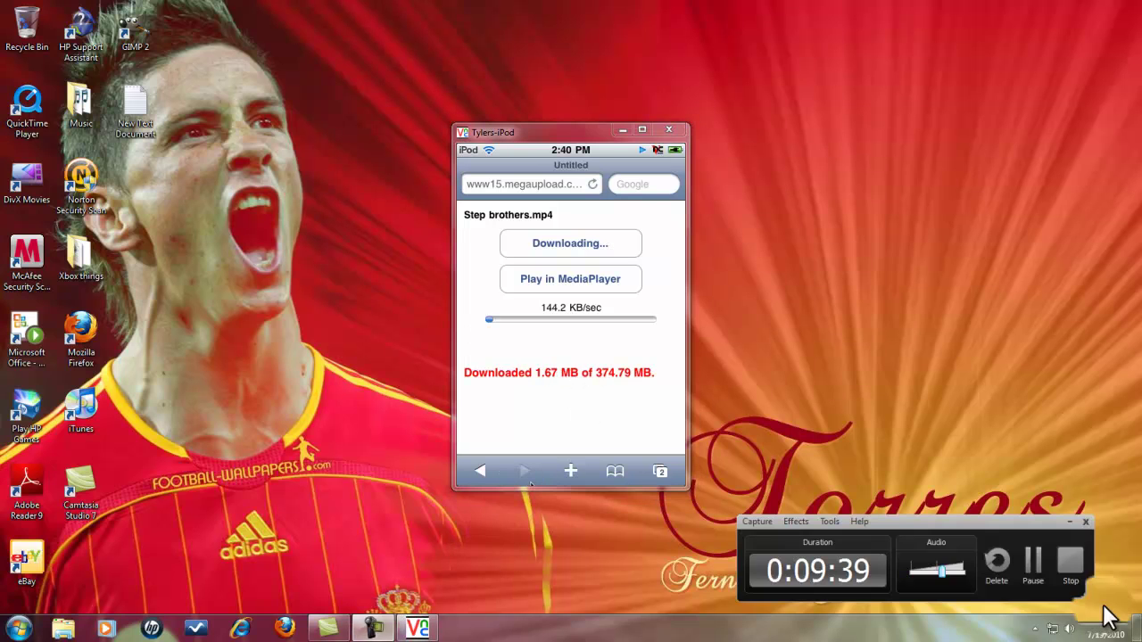
click(1032, 561)
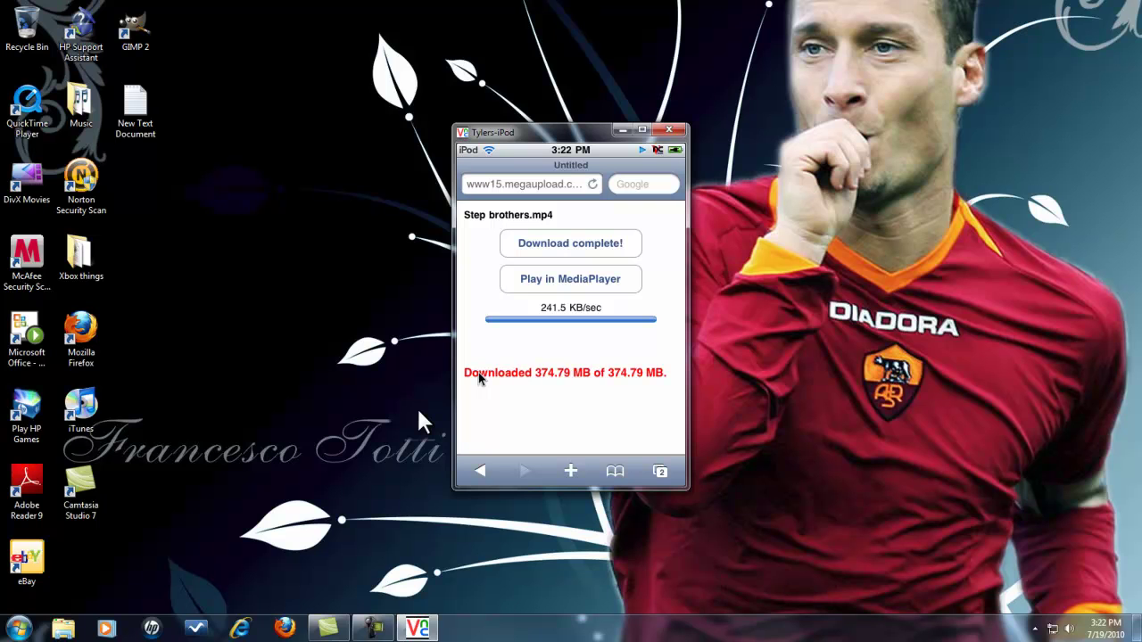
- Leave Safari on the iPod and open dTunes from the home screen
key(Home)
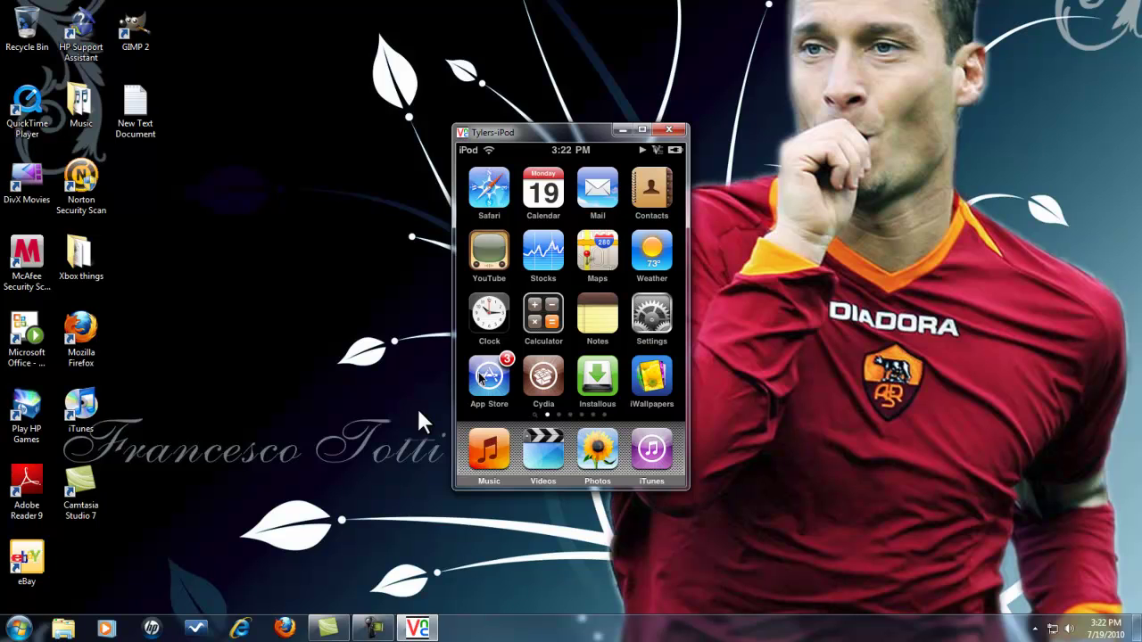
drag(594, 198, 560, 197)
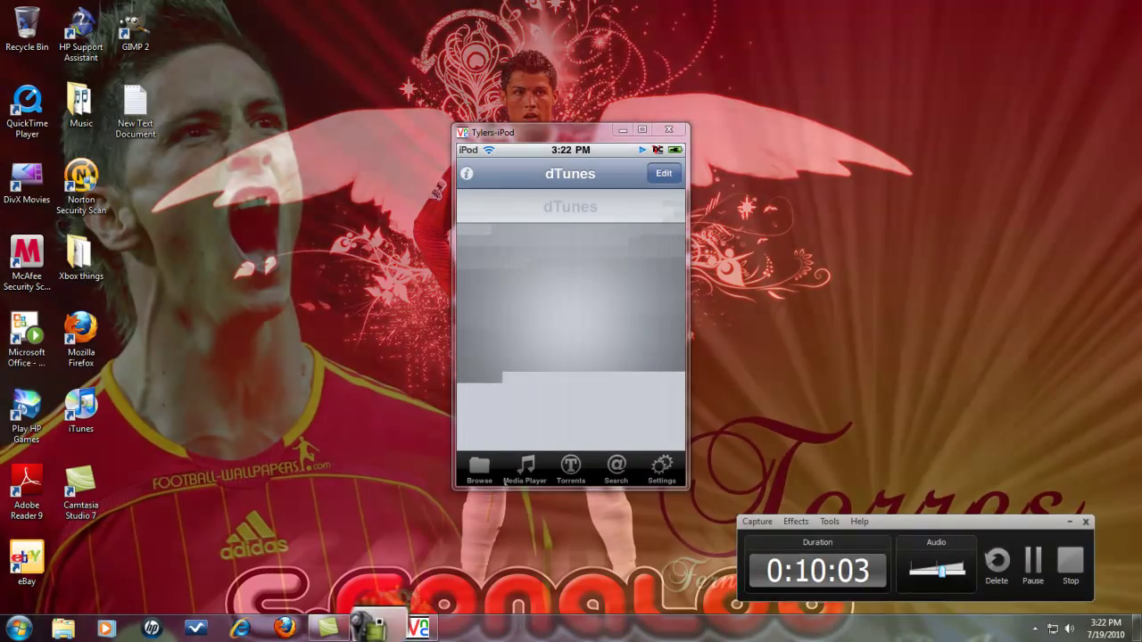
click(1032, 561)
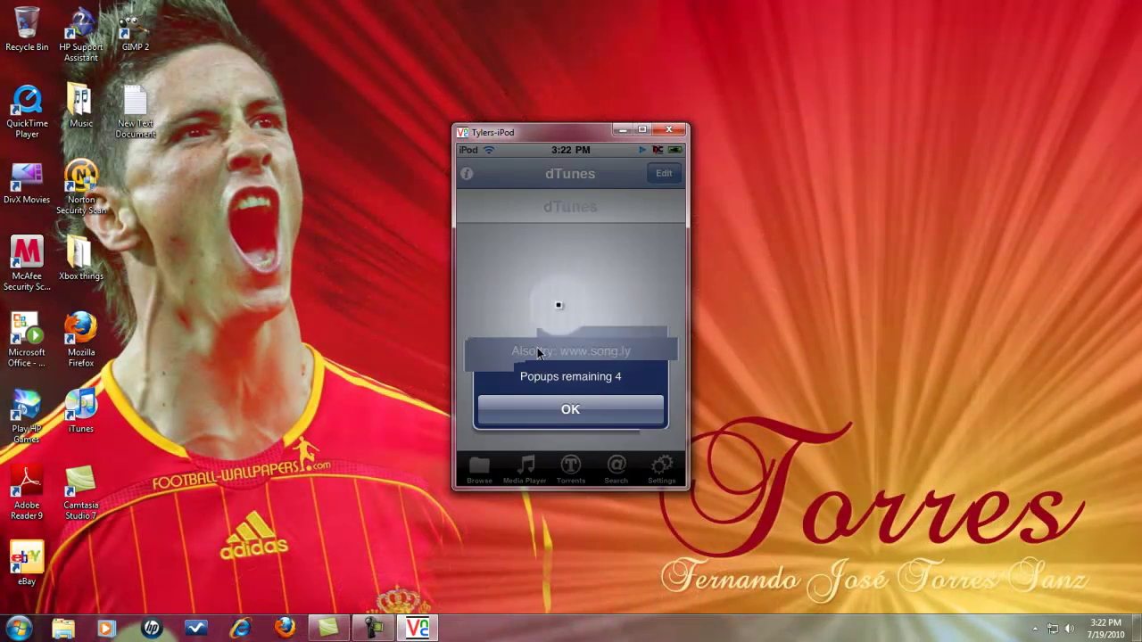
- Dismiss the dTunes Version 3.0 notice and play the downloaded Step brothers mp4 file
click(575, 404)
click(522, 254)
click(584, 245)
click(565, 240)
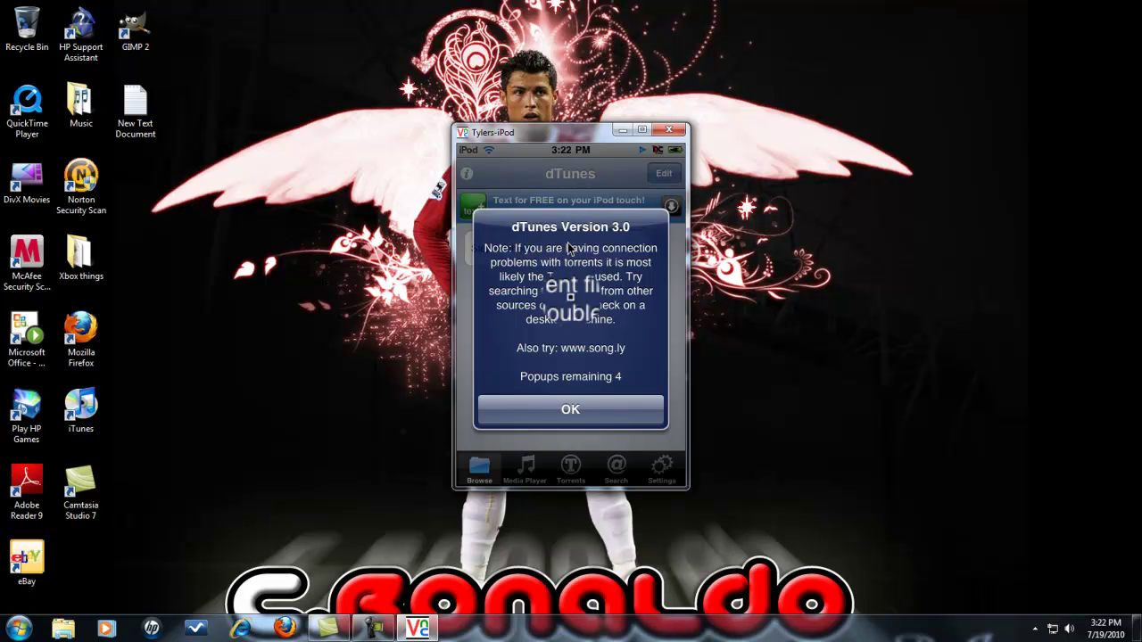
click(567, 416)
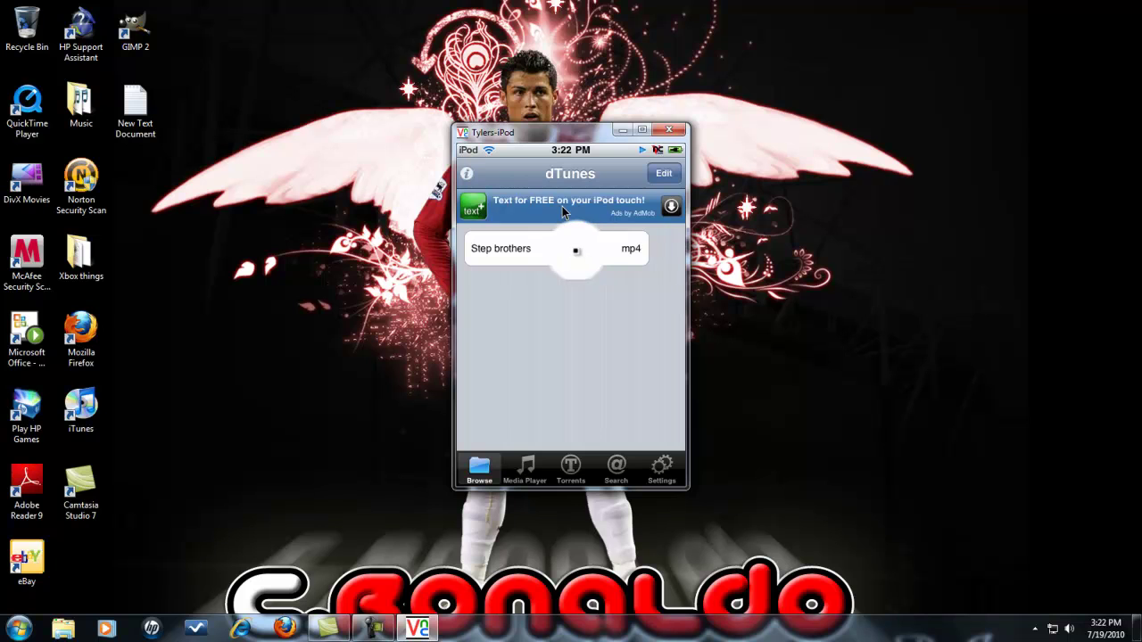
click(578, 254)
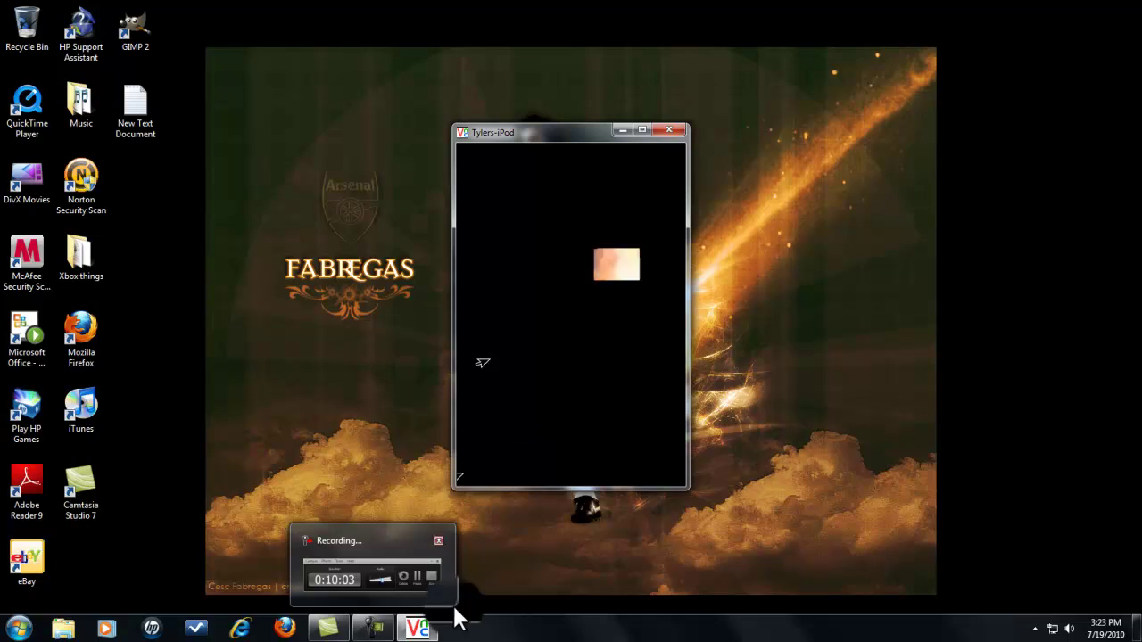
mouse_move(426, 625)
click(377, 628)
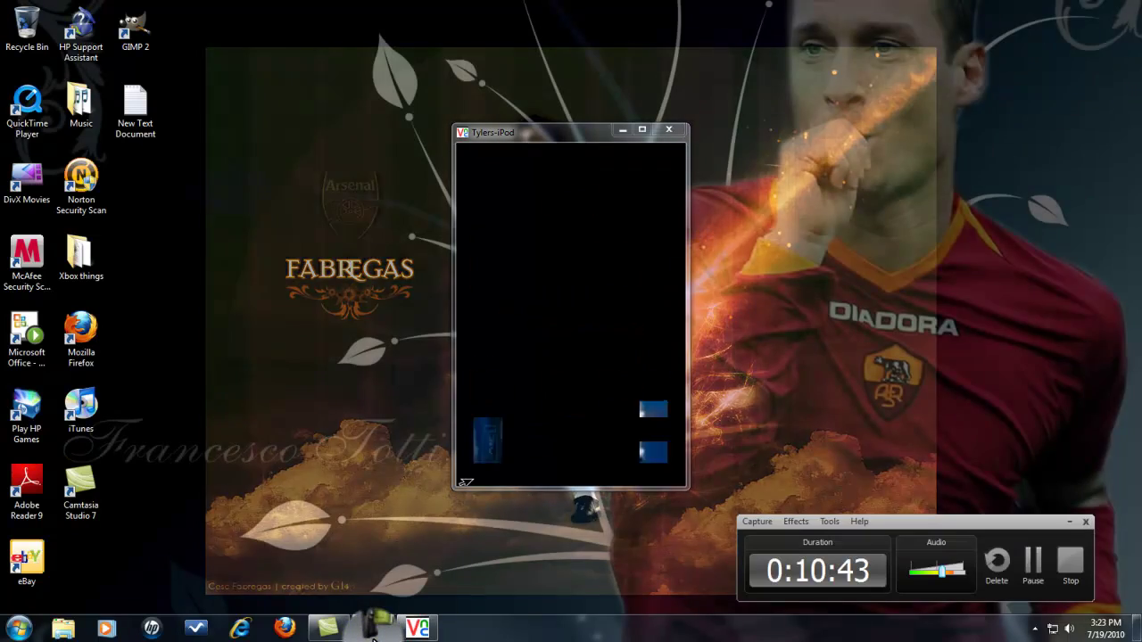